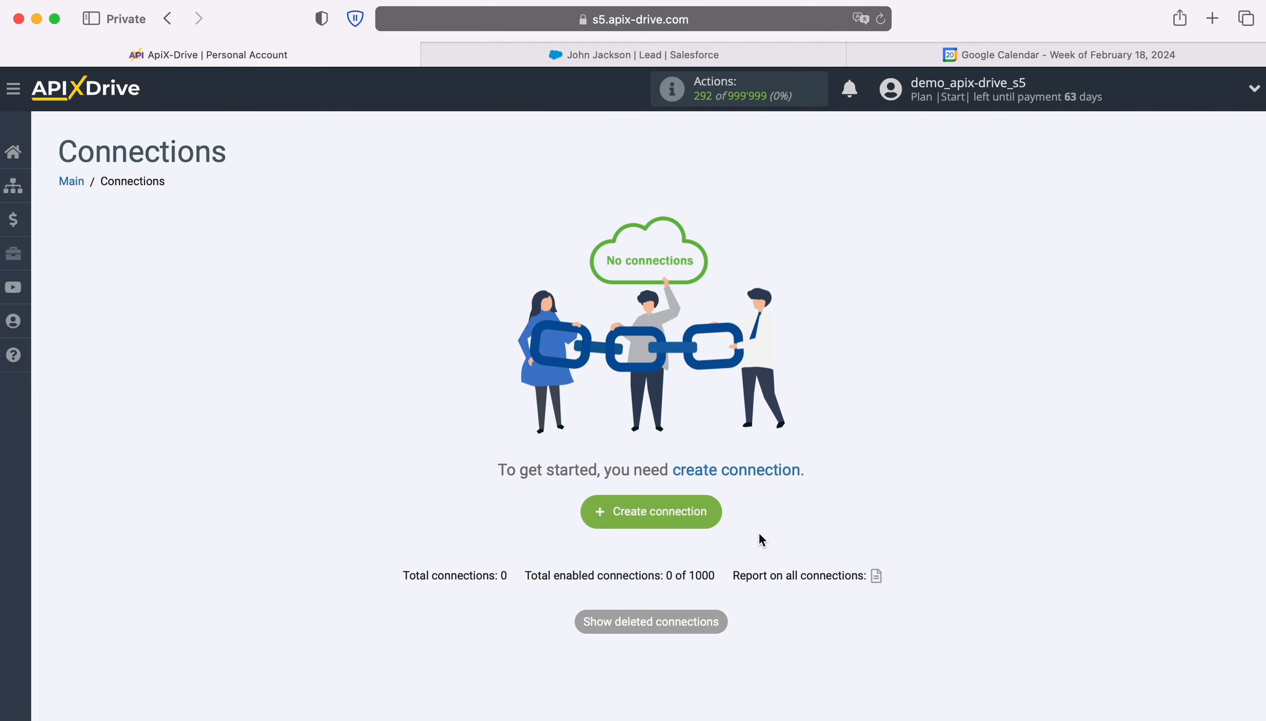
Step: Create a new connection and choose Salesforce CRM as its data source system
{"action": "left_click", "coordinate": [714, 520]}
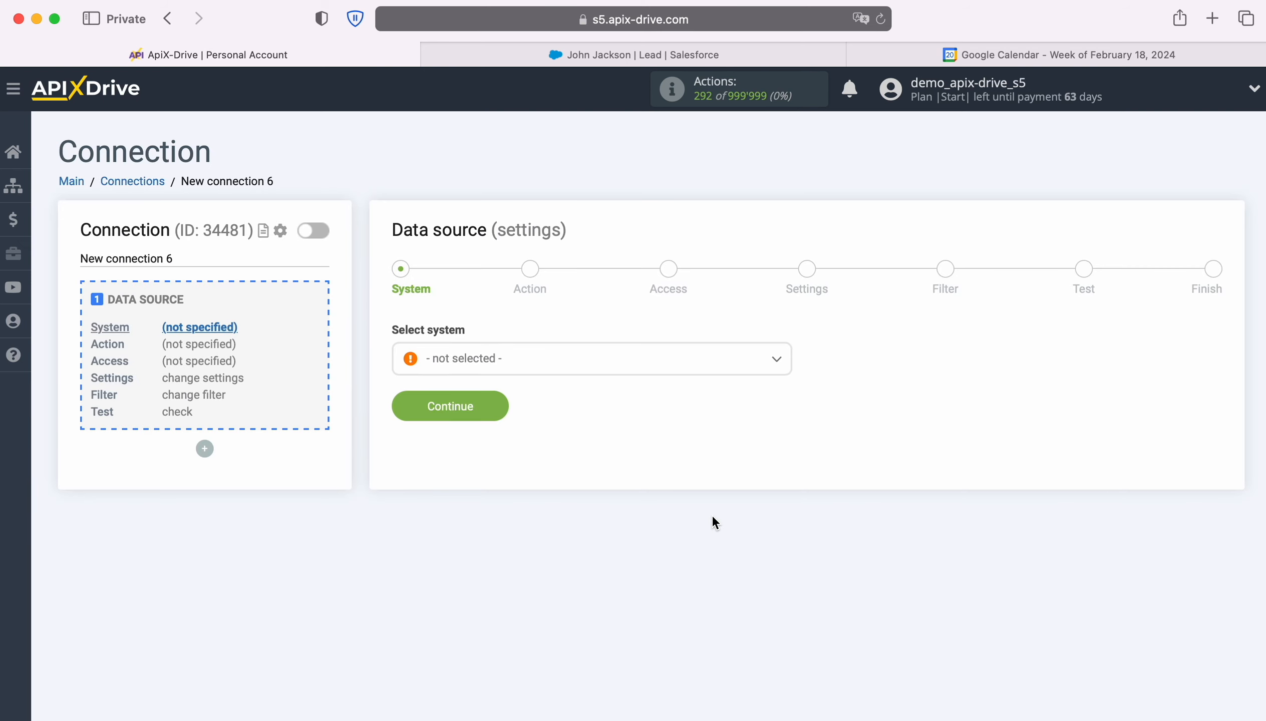
{"action": "left_click", "coordinate": [735, 367]}
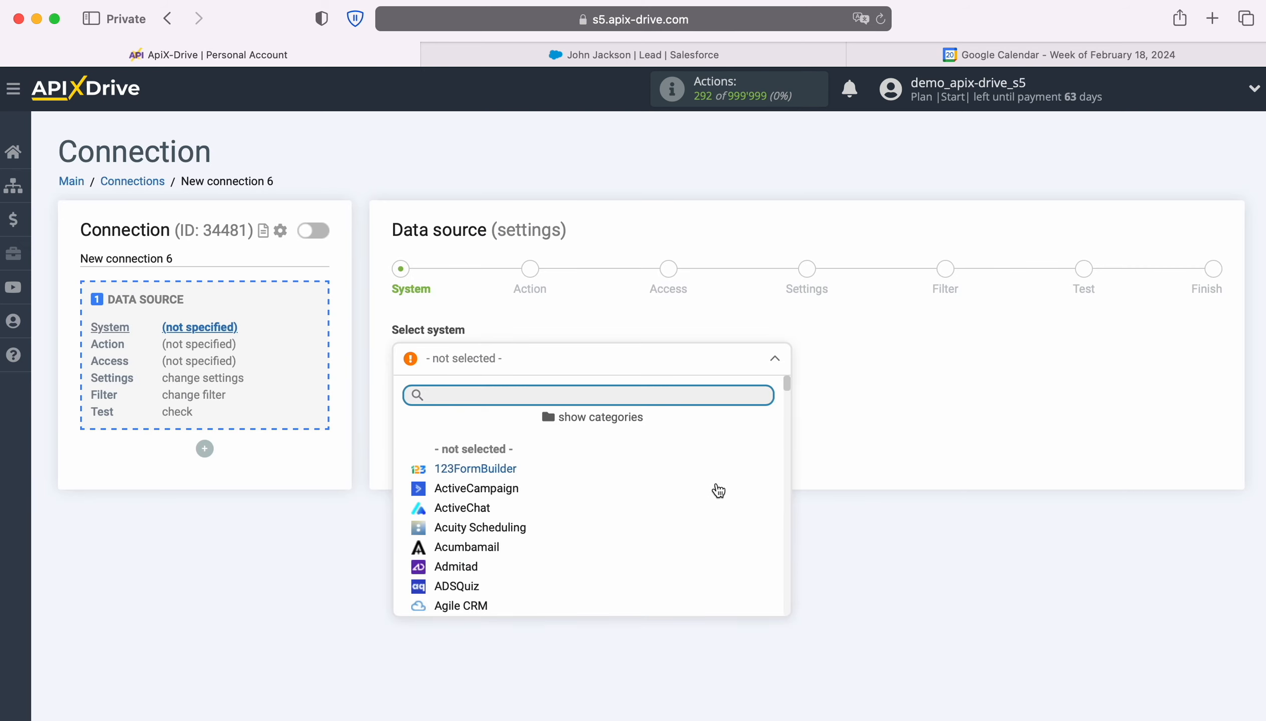
{"action": "scroll", "coordinate": [719, 503], "scroll_direction": "down", "scroll_amount": 3}
{"action": "scroll", "coordinate": [720, 512], "scroll_direction": "down", "scroll_amount": 20}
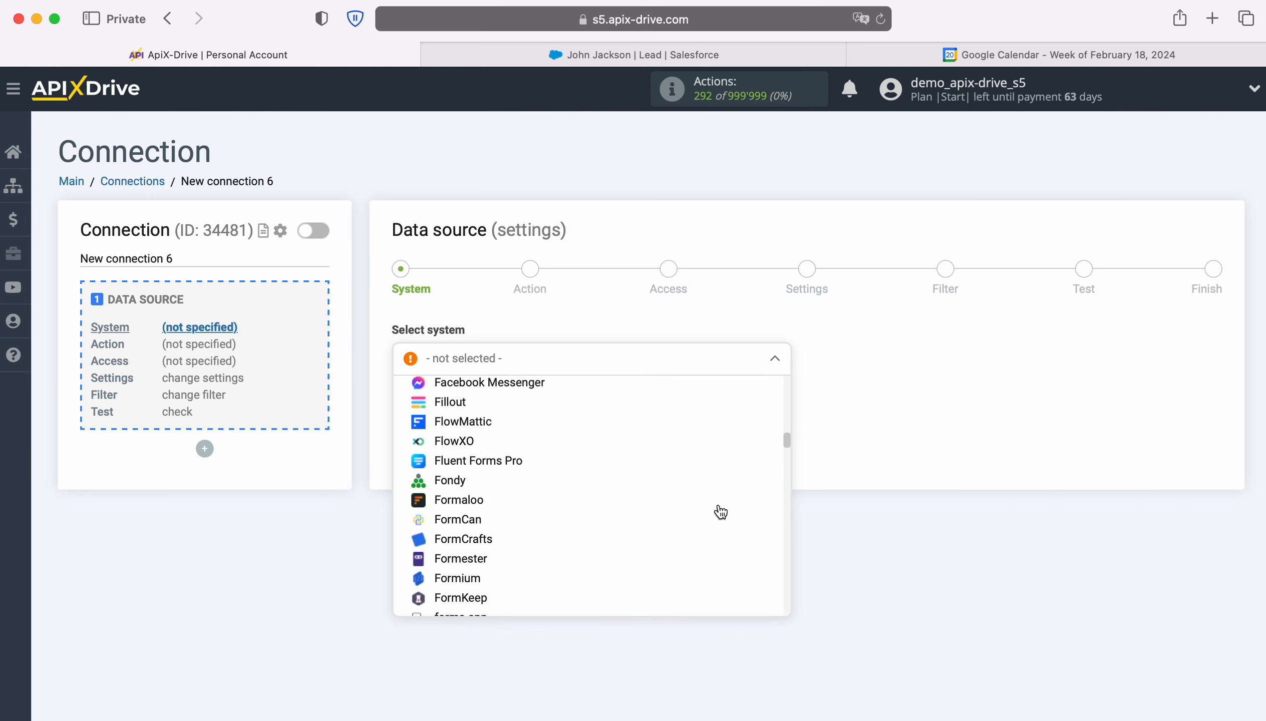
{"action": "scroll", "coordinate": [720, 511], "scroll_direction": "down", "scroll_amount": 20}
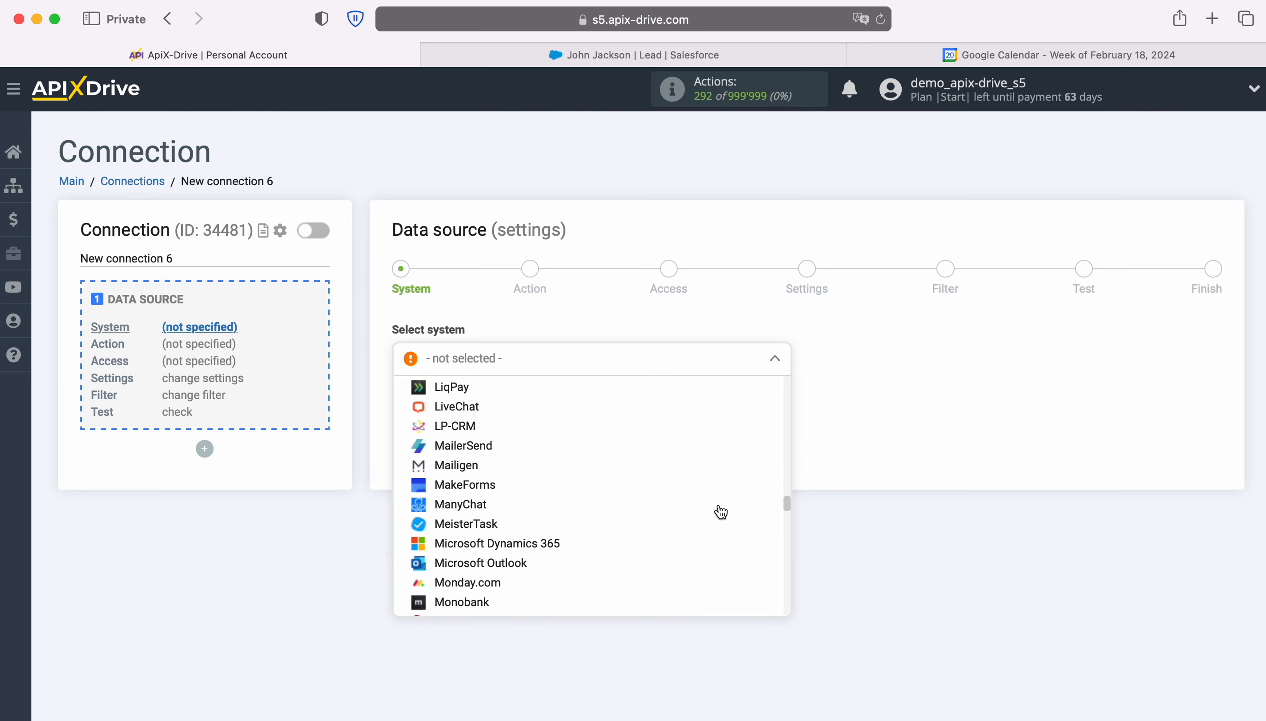
{"action": "scroll", "coordinate": [721, 512], "scroll_direction": "down", "scroll_amount": 20}
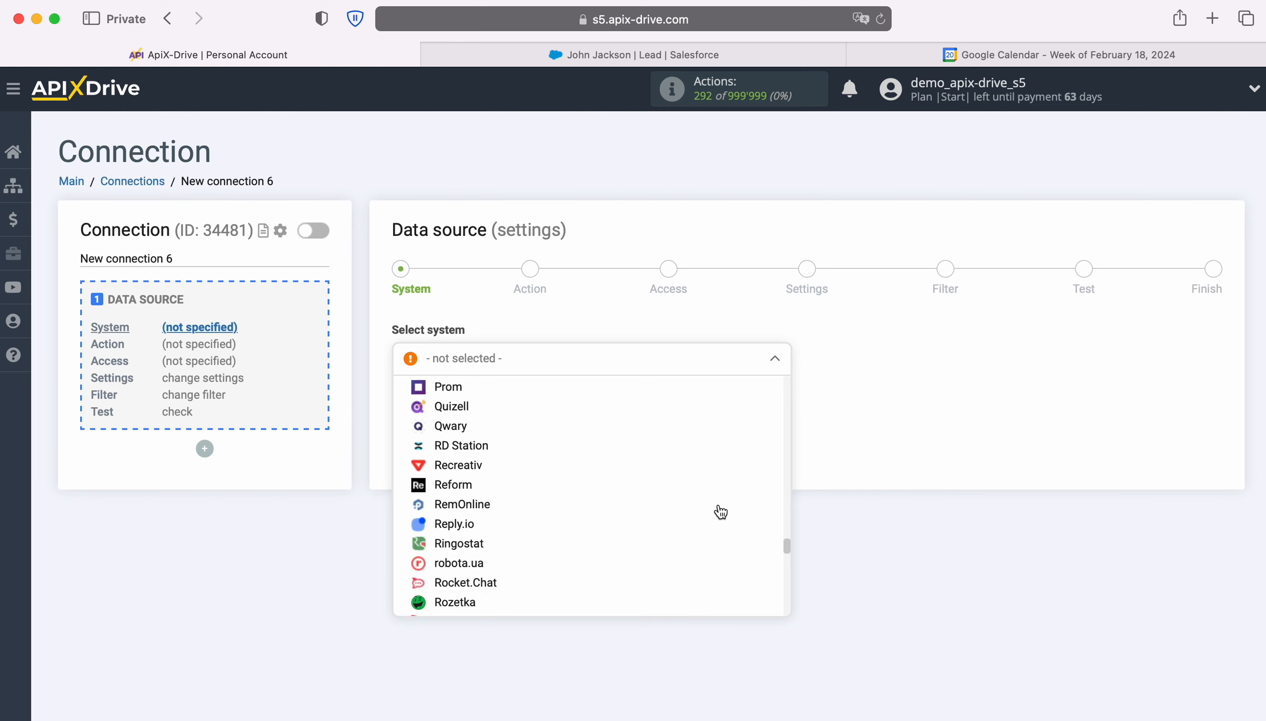
{"action": "left_click", "coordinate": [502, 497]}
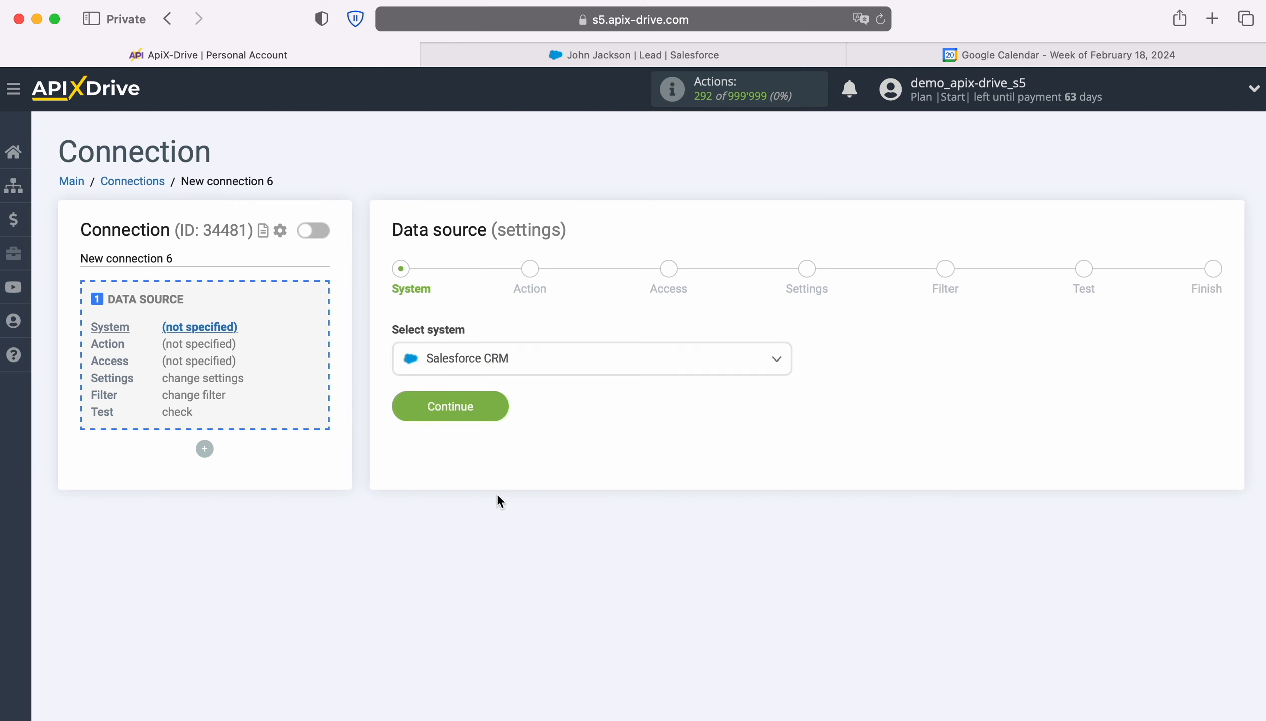
{"action": "left_click", "coordinate": [495, 401]}
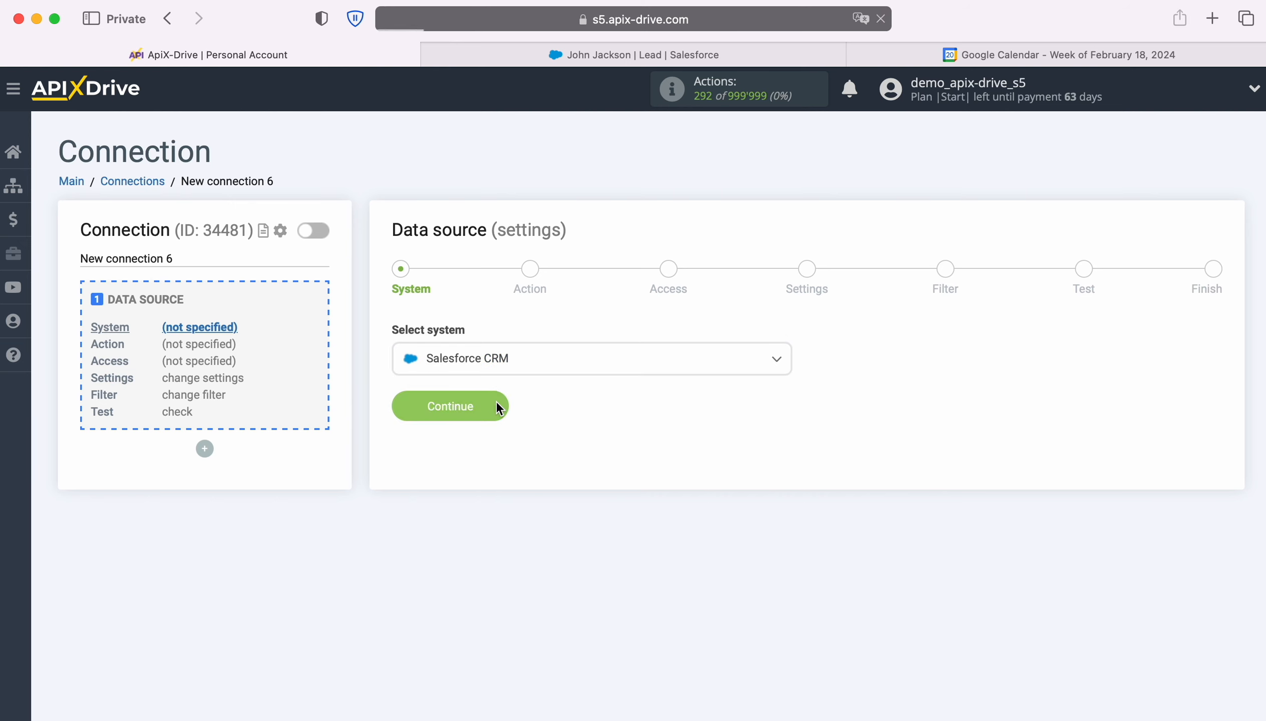
Step: Set the data source action to Get LEADS (new) and proceed to account access
{"action": "left_click", "coordinate": [769, 366]}
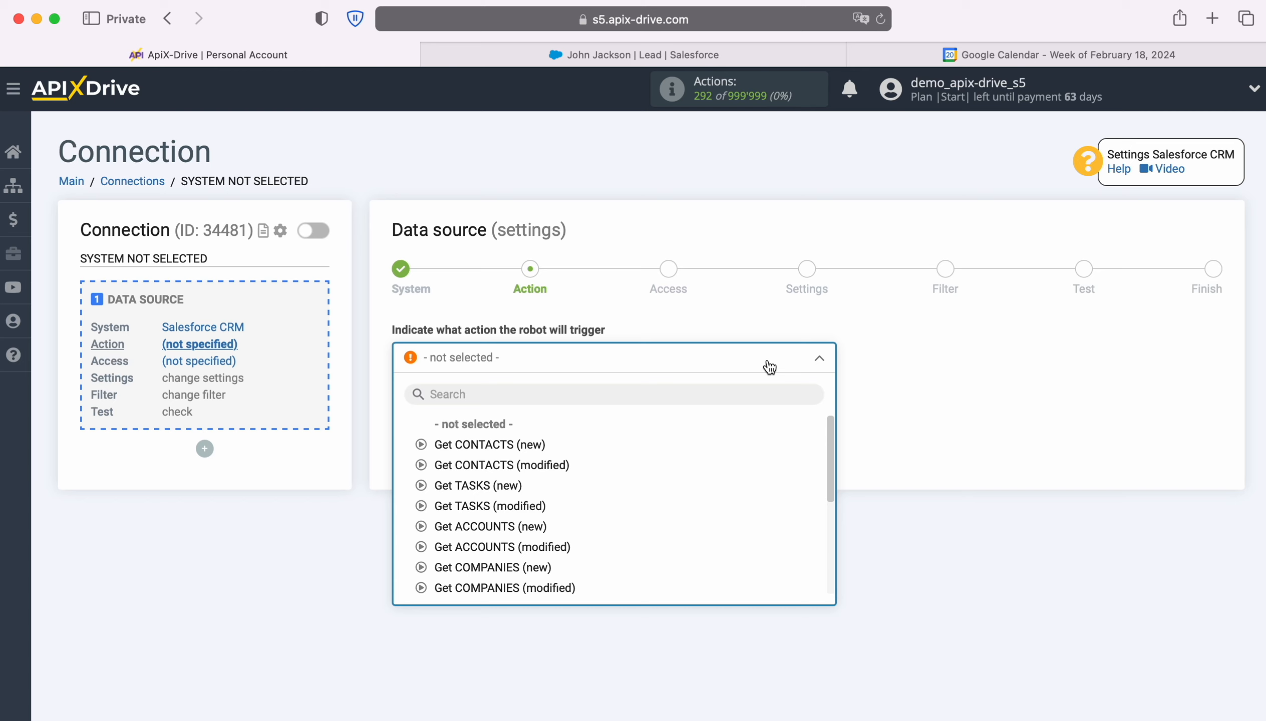
{"action": "scroll", "coordinate": [768, 483], "scroll_direction": "down", "scroll_amount": 5}
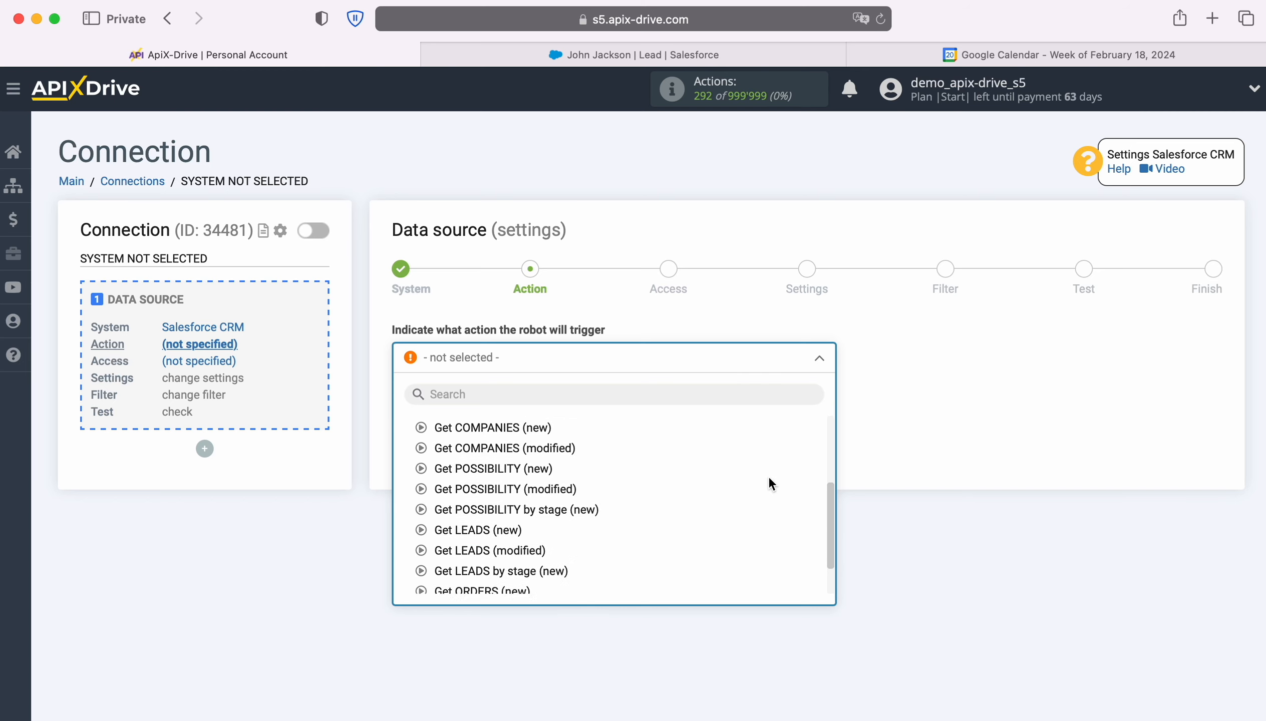
{"action": "left_click", "coordinate": [464, 529]}
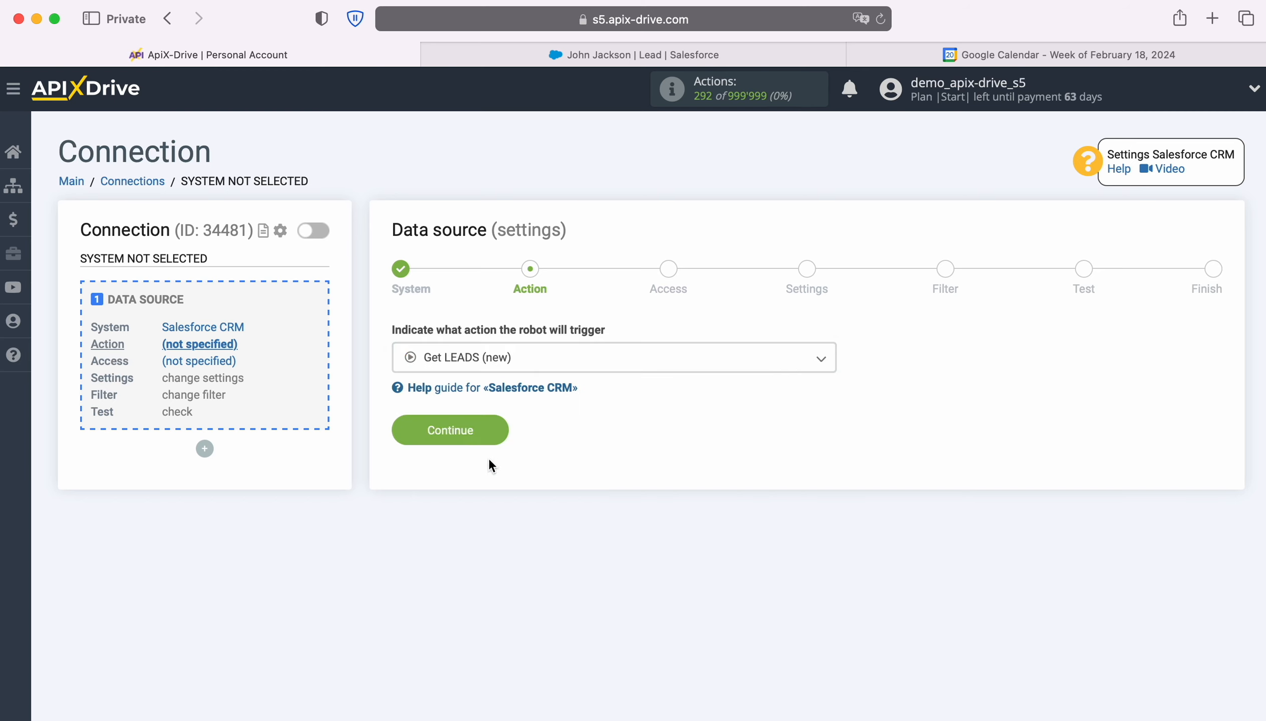
{"action": "left_click", "coordinate": [494, 431]}
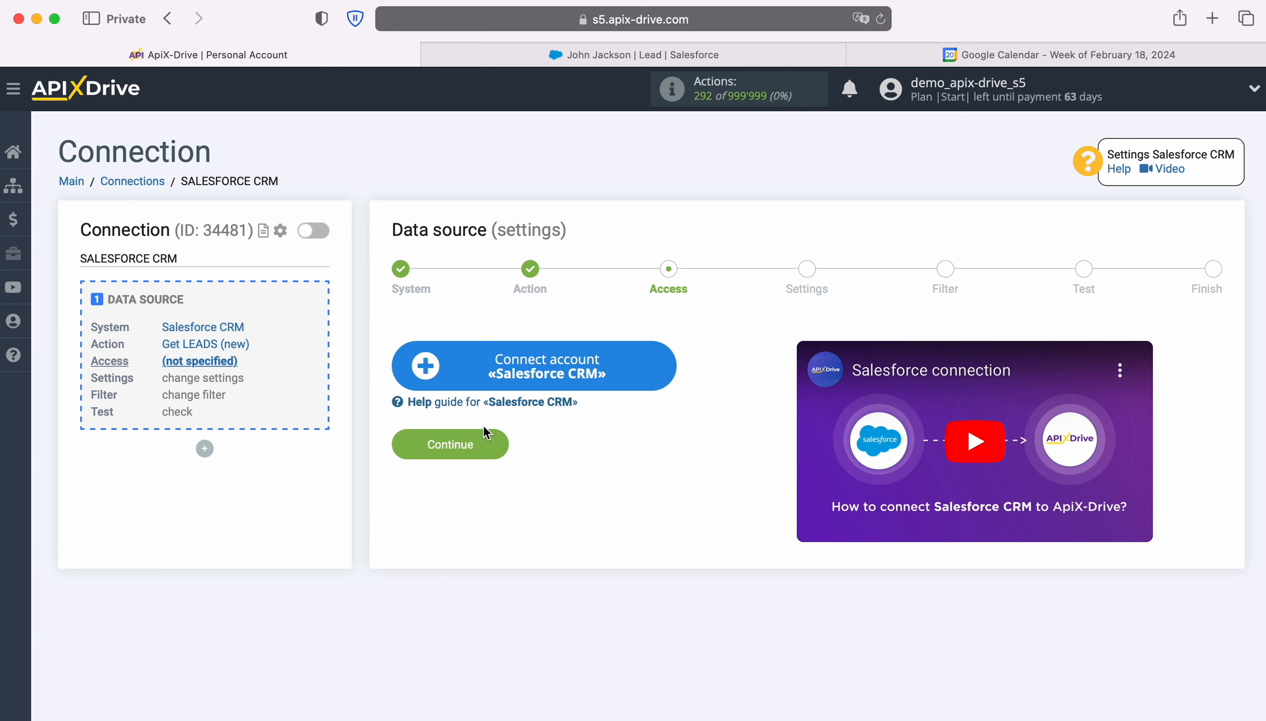
Step: Connect a Salesforce CRM account by logging in with the account's username and password
{"action": "left_click", "coordinate": [661, 364]}
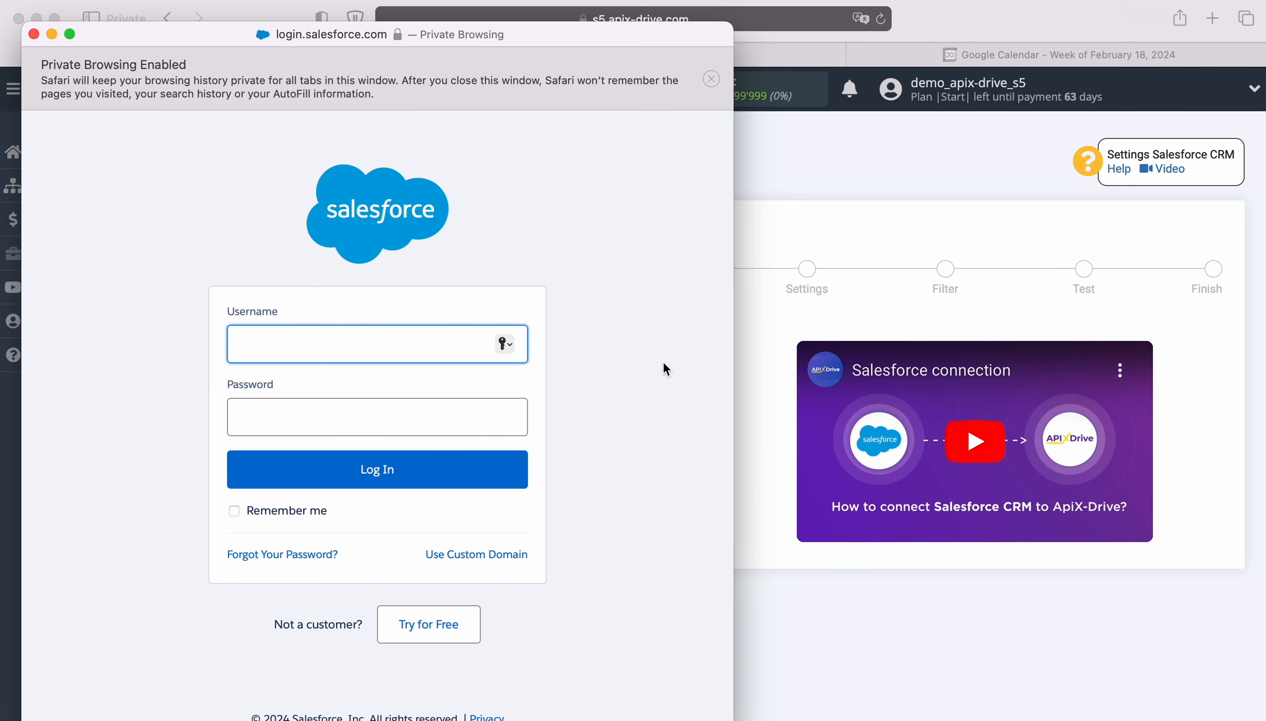
{"action": "right_click", "coordinate": [304, 341]}
{"action": "left_click", "coordinate": [333, 386]}
{"action": "left_click", "coordinate": [322, 416]}
{"action": "type", "text": "•••"}
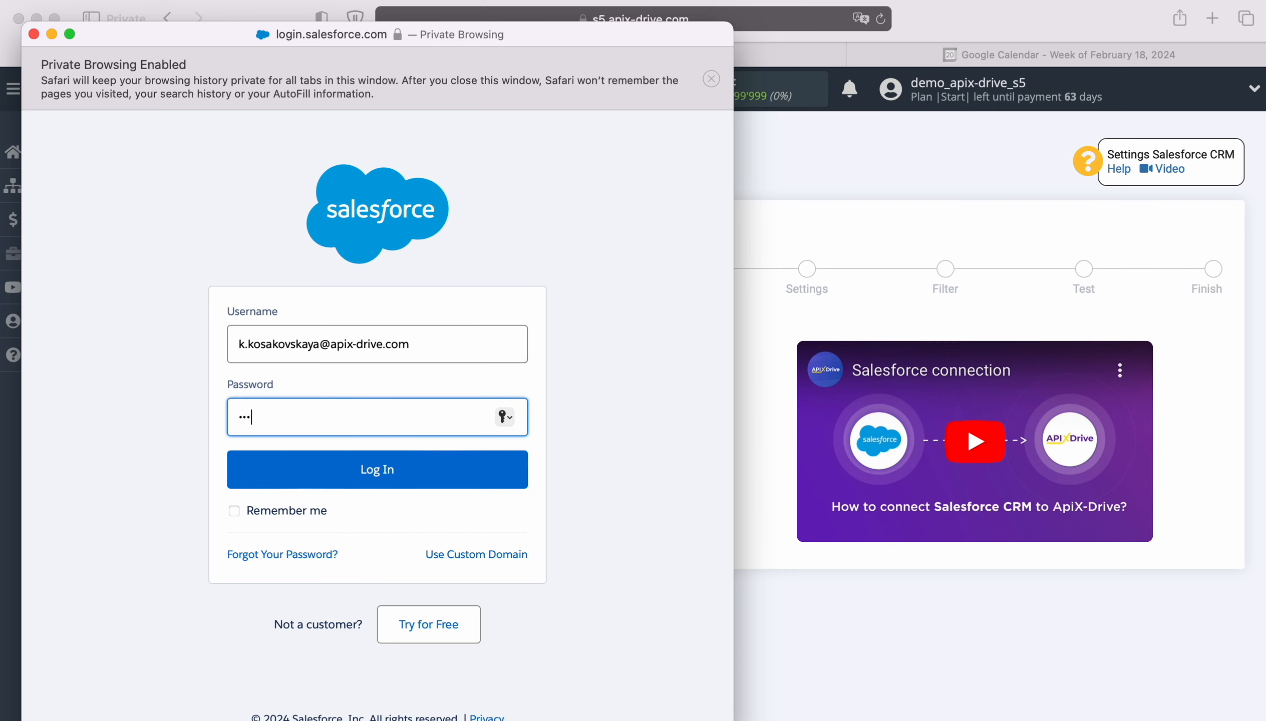
{"action": "type", "text": "•••••••••"}
{"action": "left_click", "coordinate": [371, 482]}
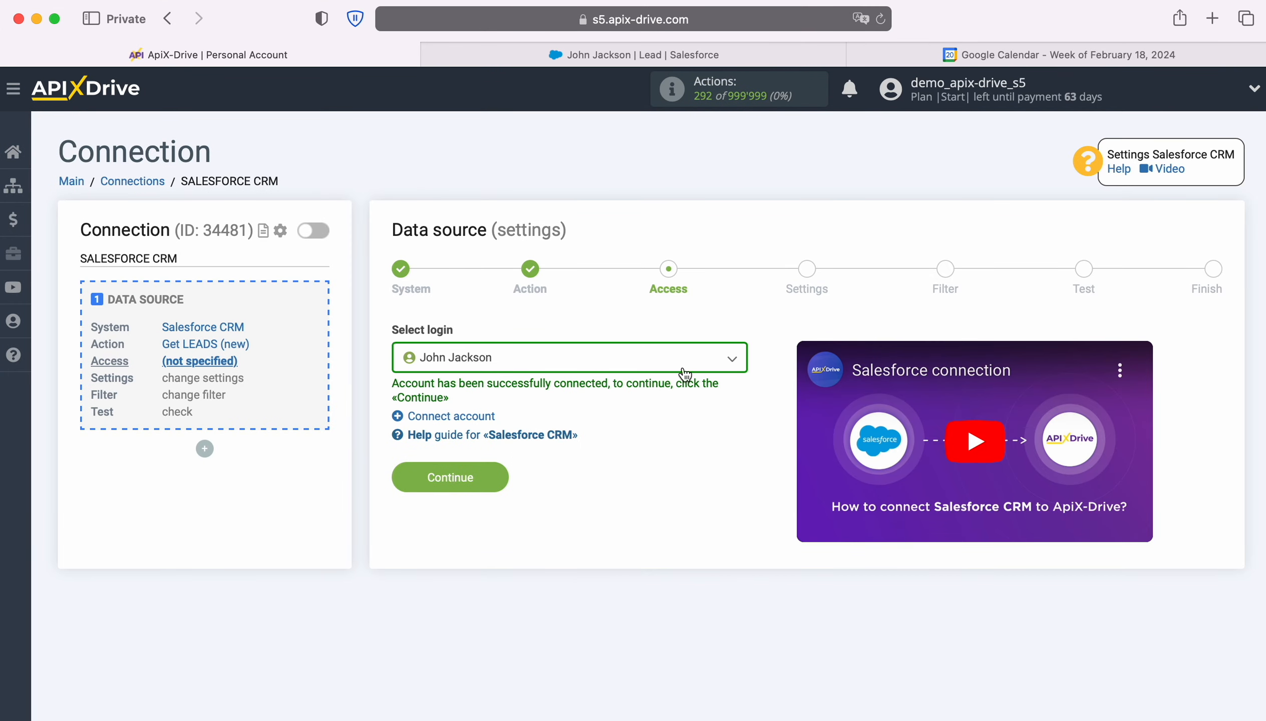
Step: Select the connected Salesforce account as the data source login and proceed to the source settings
{"action": "left_click", "coordinate": [705, 365]}
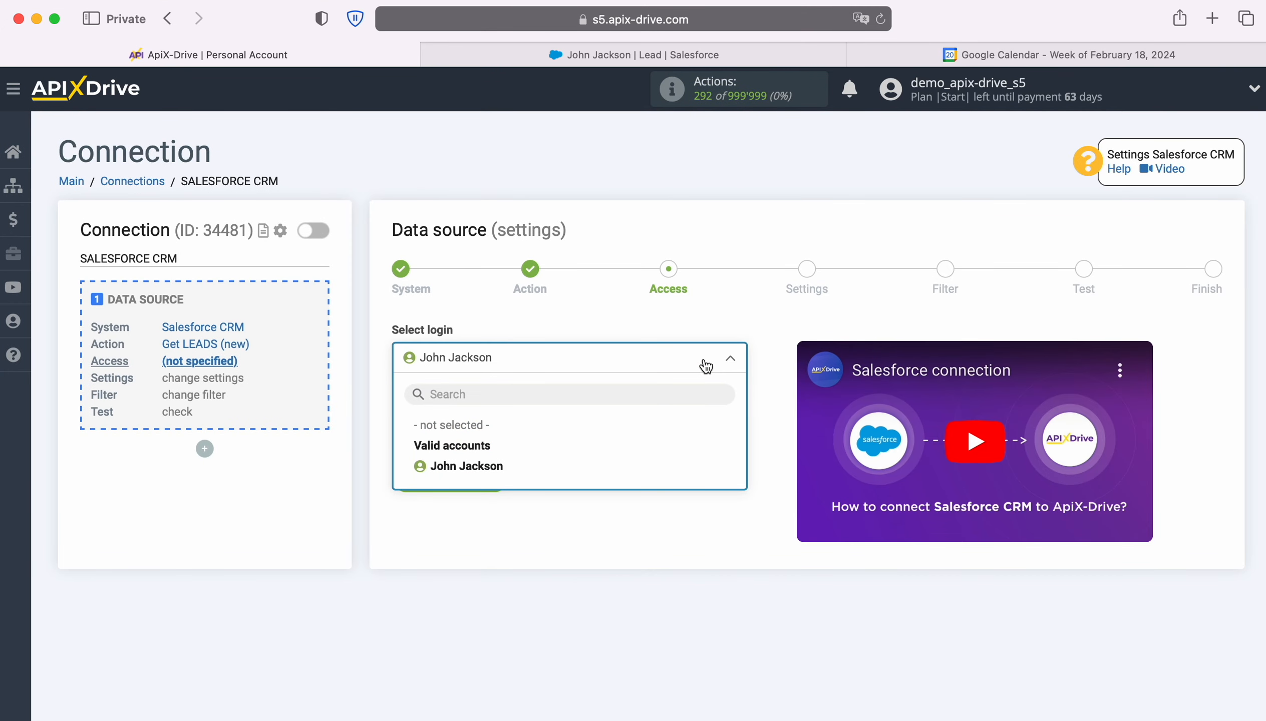
{"action": "left_click", "coordinate": [499, 466]}
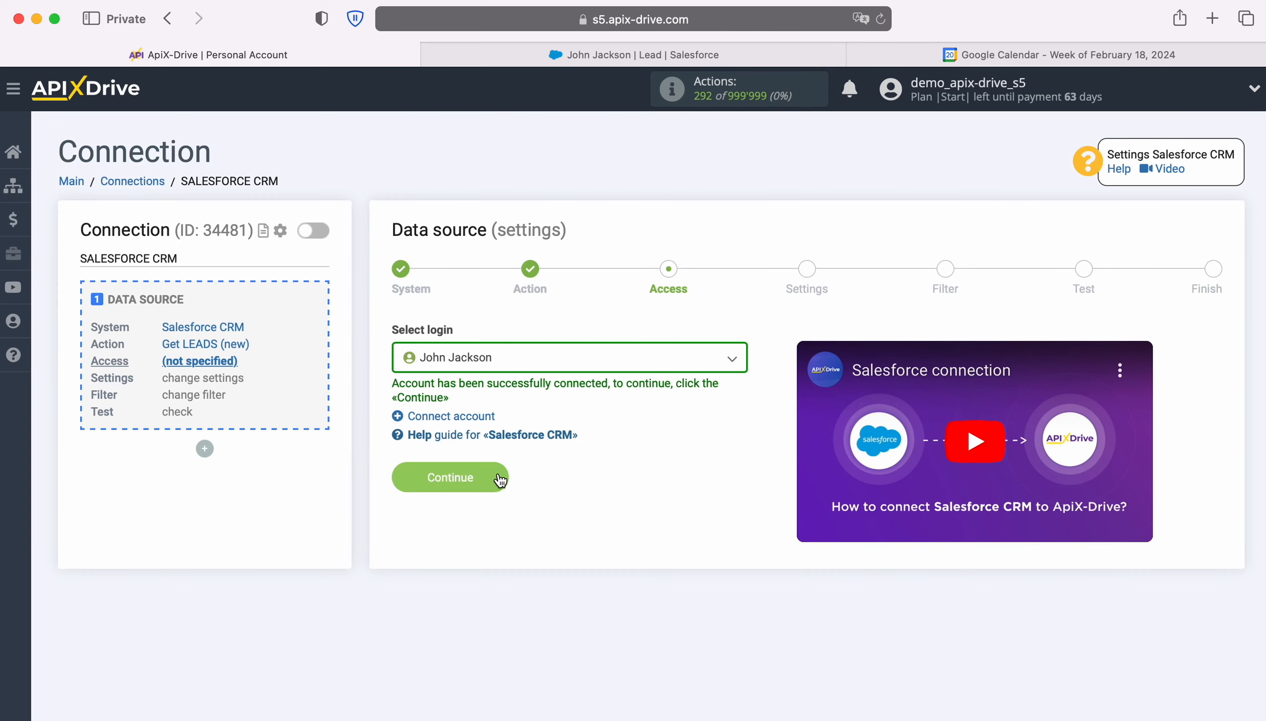
{"action": "left_click", "coordinate": [500, 480]}
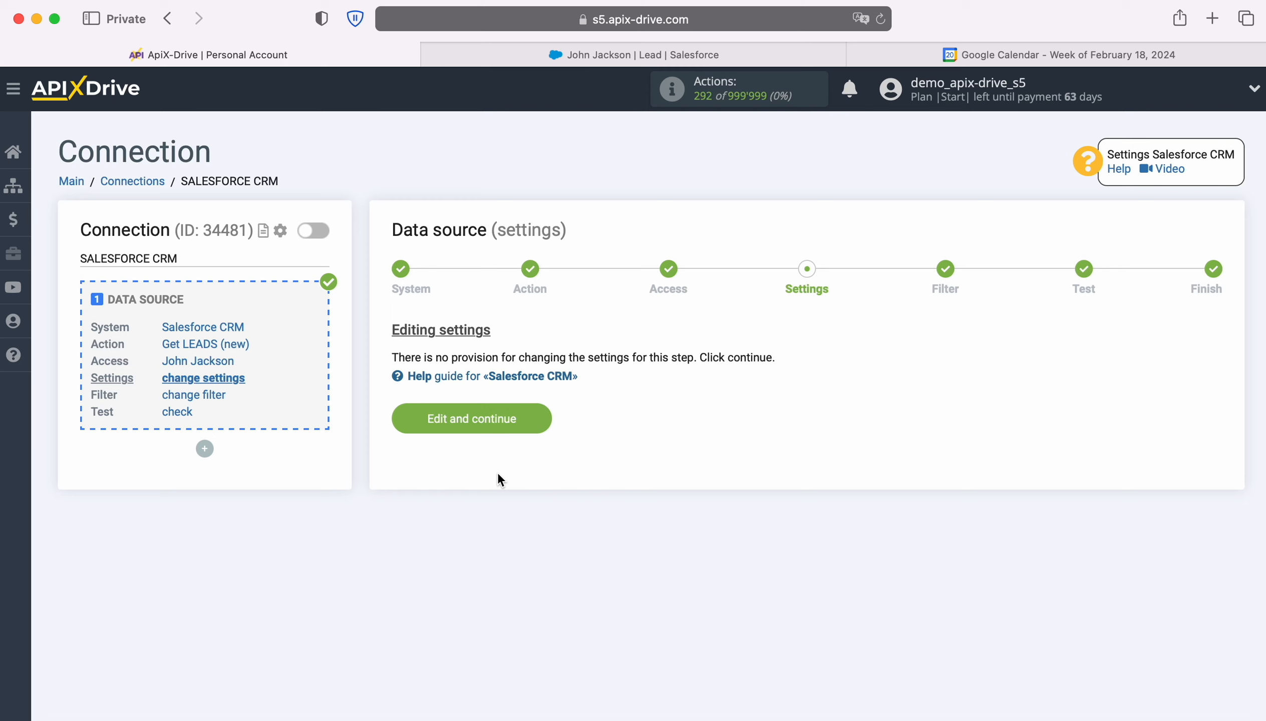
Step: Pass the data source's settings and filter stages without adding conditions, then review and accept the lead test data
{"action": "left_click", "coordinate": [541, 415]}
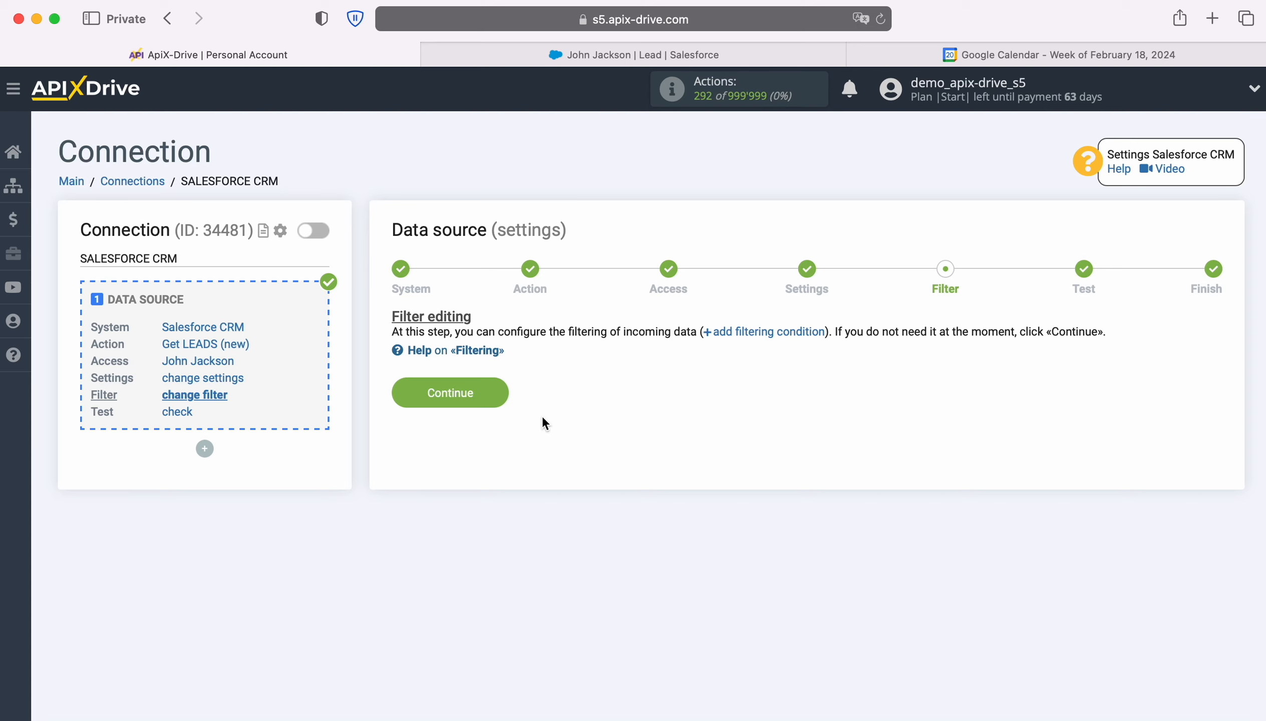
{"action": "left_click", "coordinate": [501, 393]}
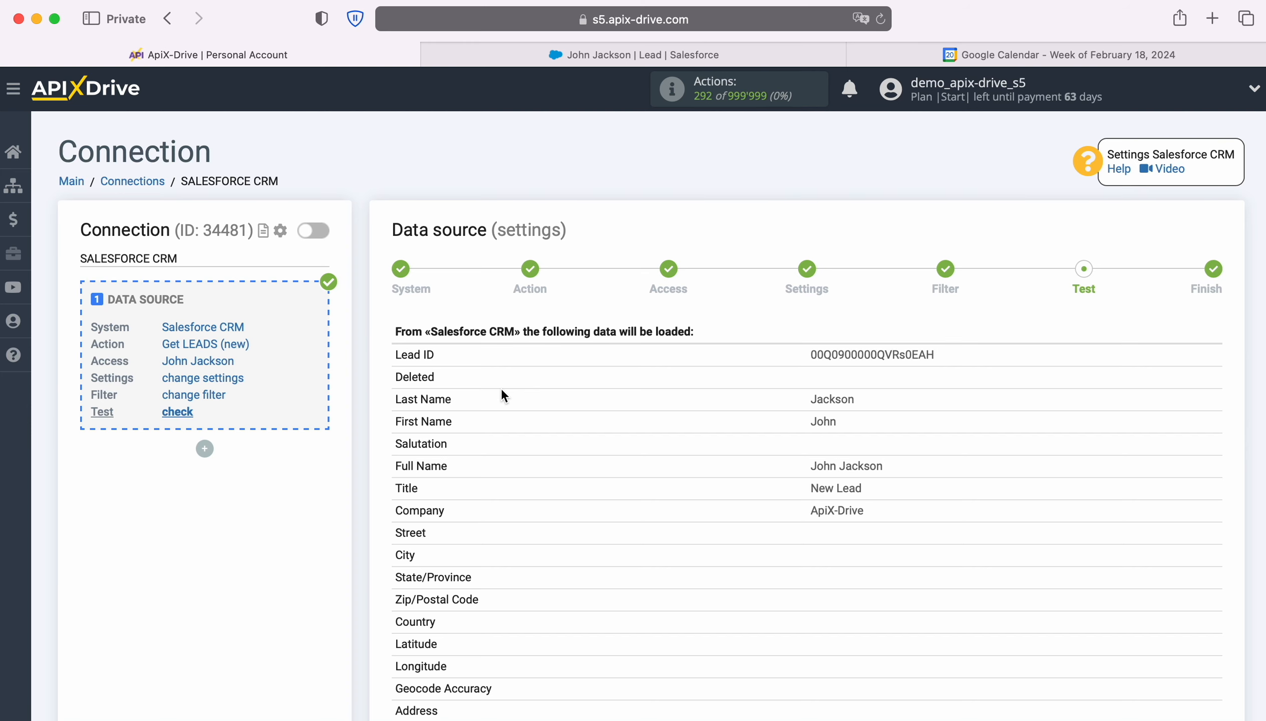
{"action": "scroll", "coordinate": [1095, 430], "scroll_direction": "down", "scroll_amount": 5}
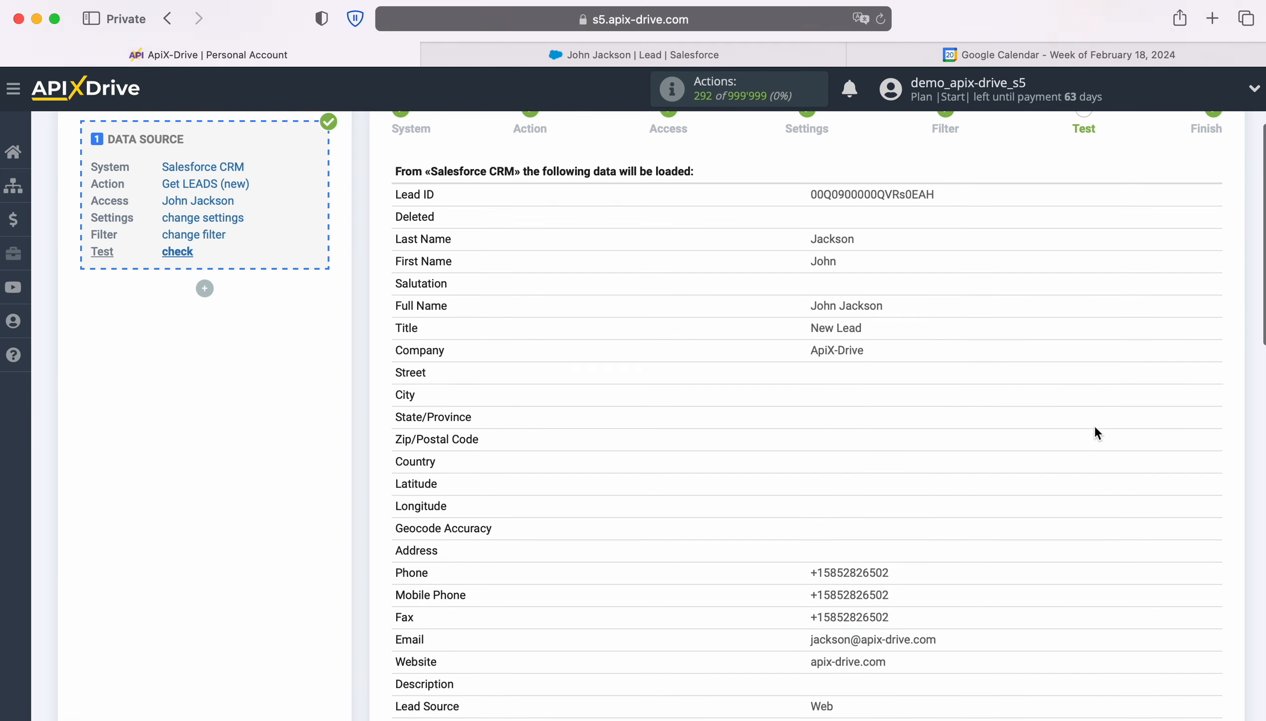
{"action": "scroll", "coordinate": [1095, 427], "scroll_direction": "down", "scroll_amount": 8}
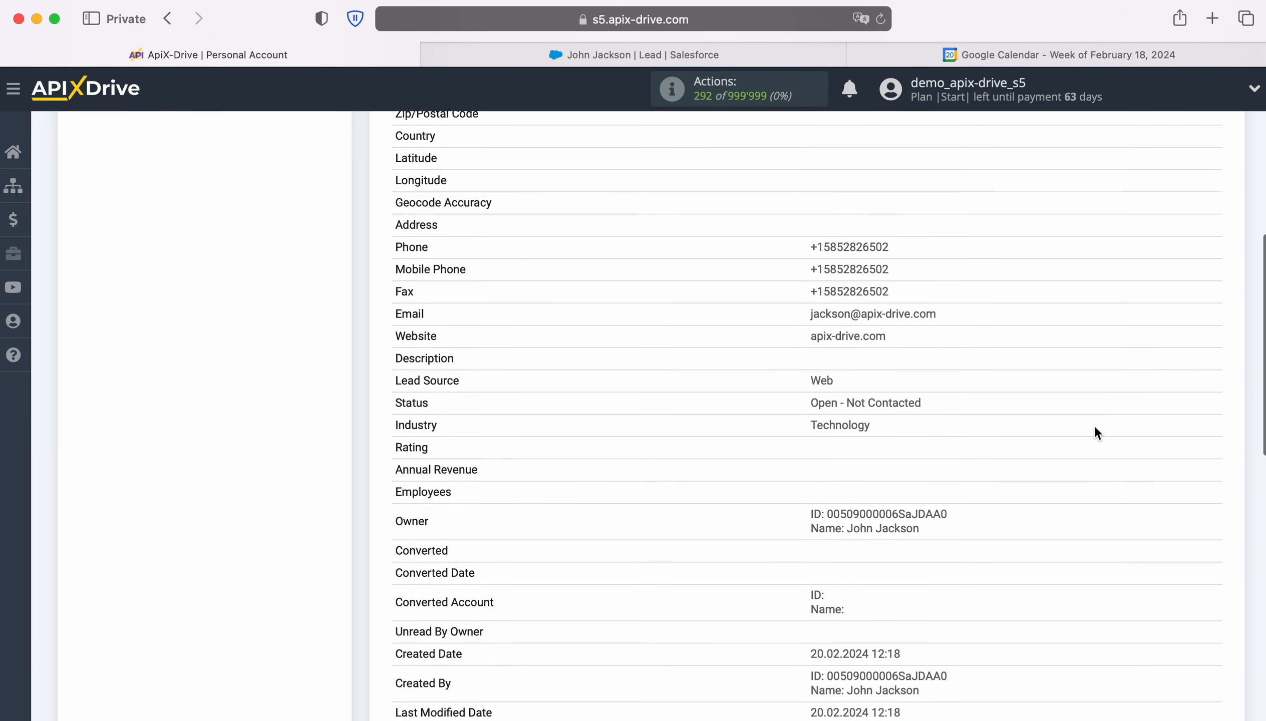
{"action": "scroll", "coordinate": [1095, 428], "scroll_direction": "down", "scroll_amount": 6}
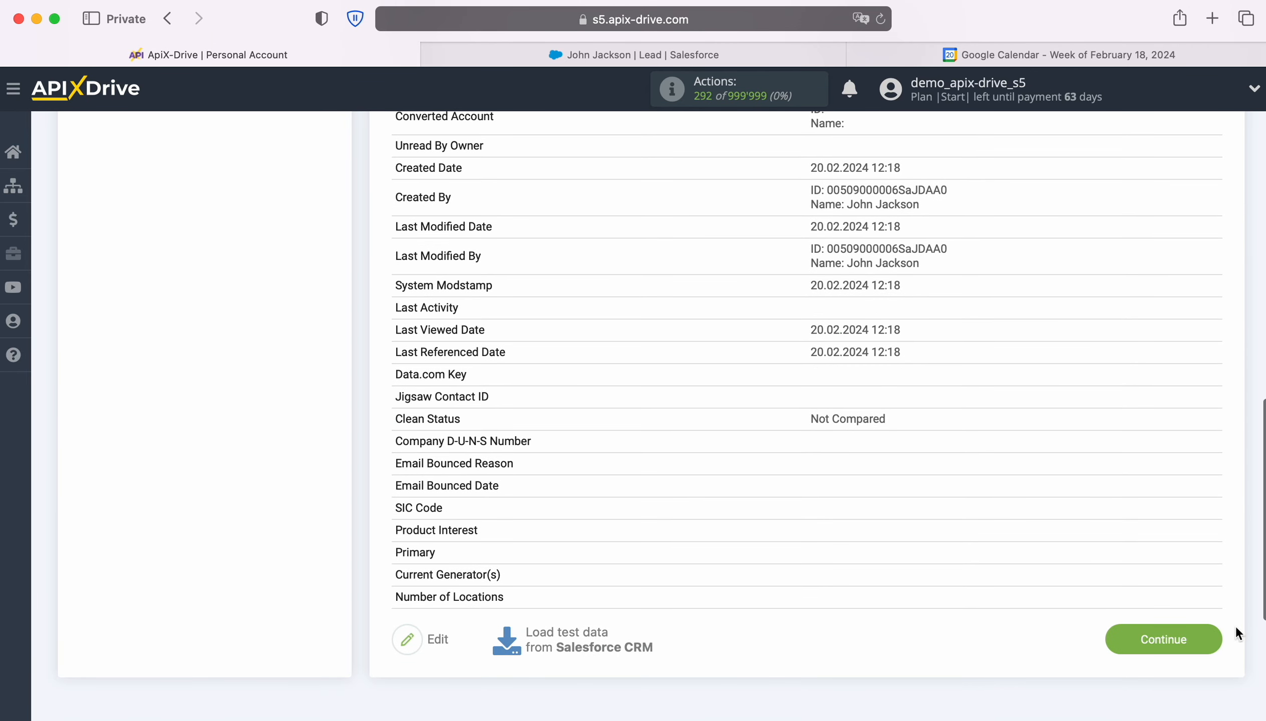
{"action": "left_click", "coordinate": [1219, 633]}
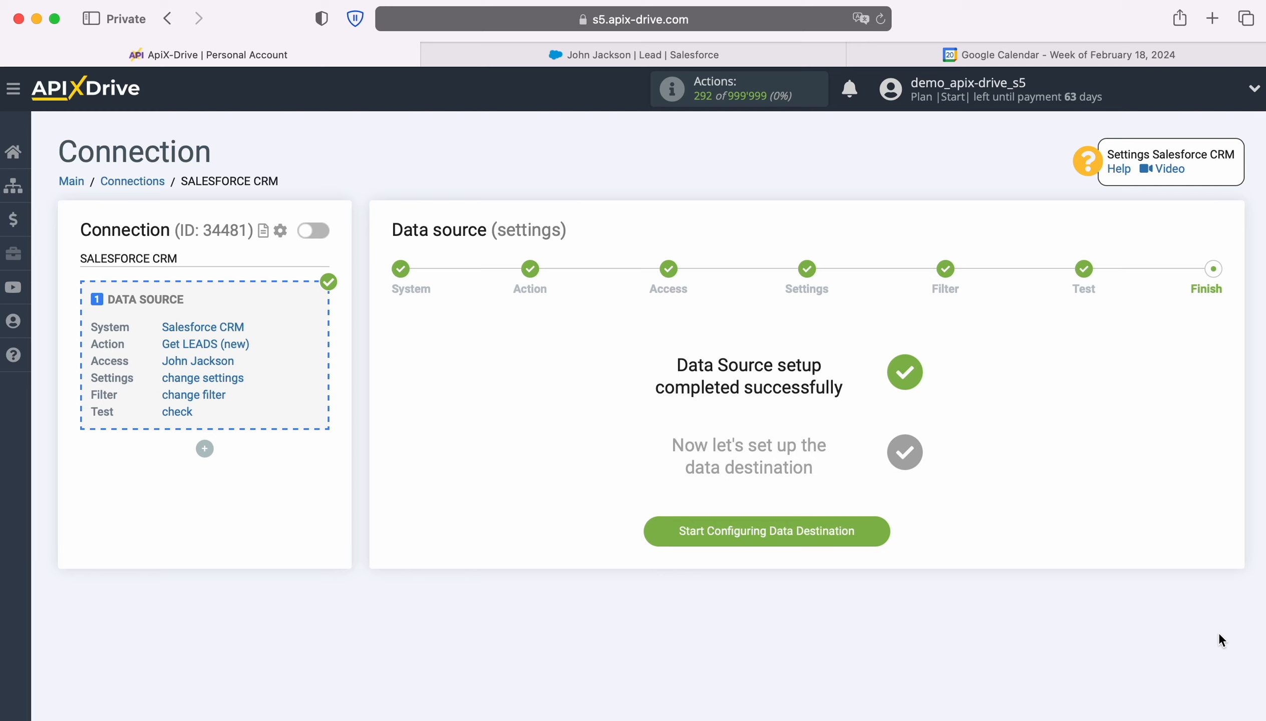
Step: Start configuring the data destination and choose Google Calendar as its system
{"action": "left_click", "coordinate": [879, 523]}
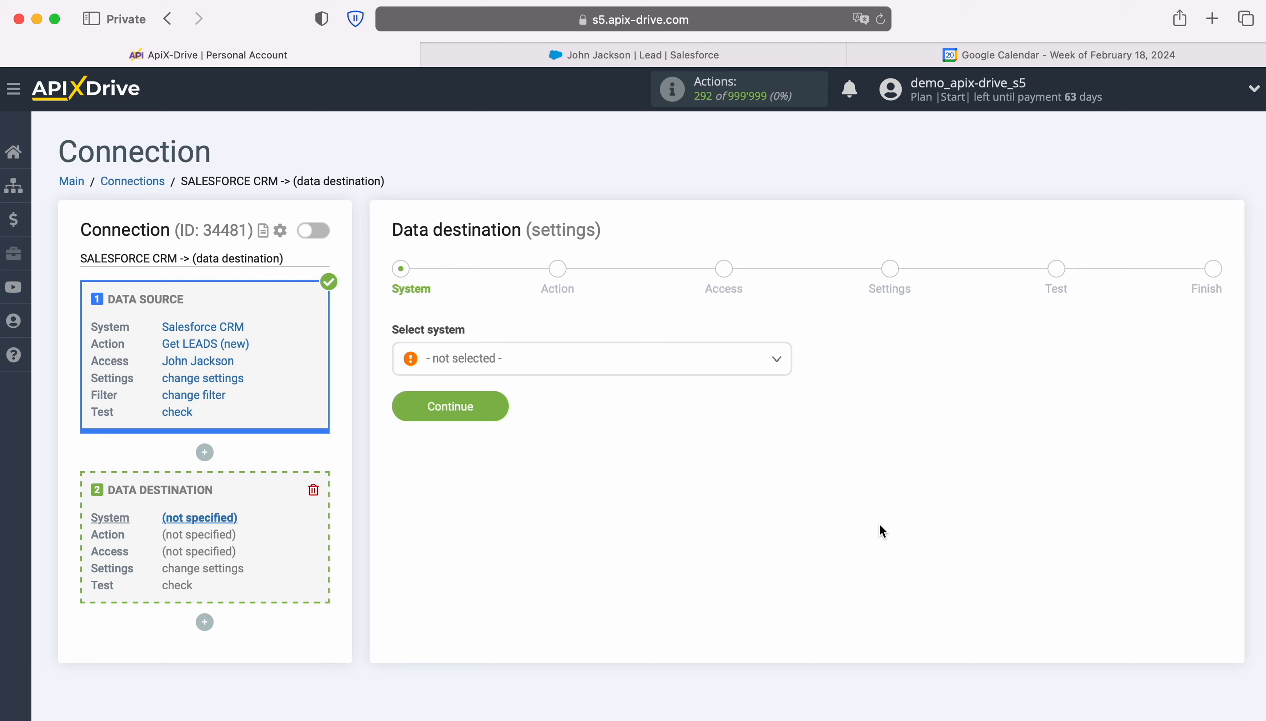
{"action": "left_click", "coordinate": [754, 369]}
{"action": "scroll", "coordinate": [730, 500], "scroll_direction": "down", "scroll_amount": 10}
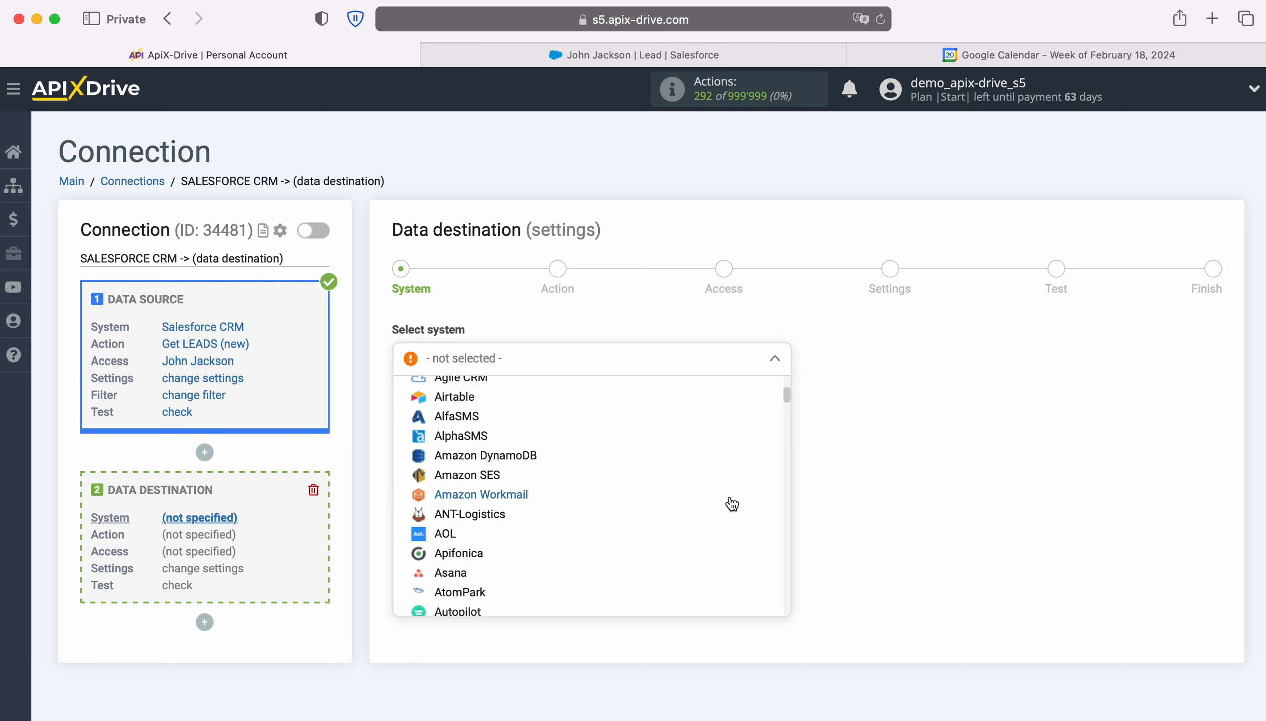
{"action": "scroll", "coordinate": [731, 503], "scroll_direction": "down", "scroll_amount": 15}
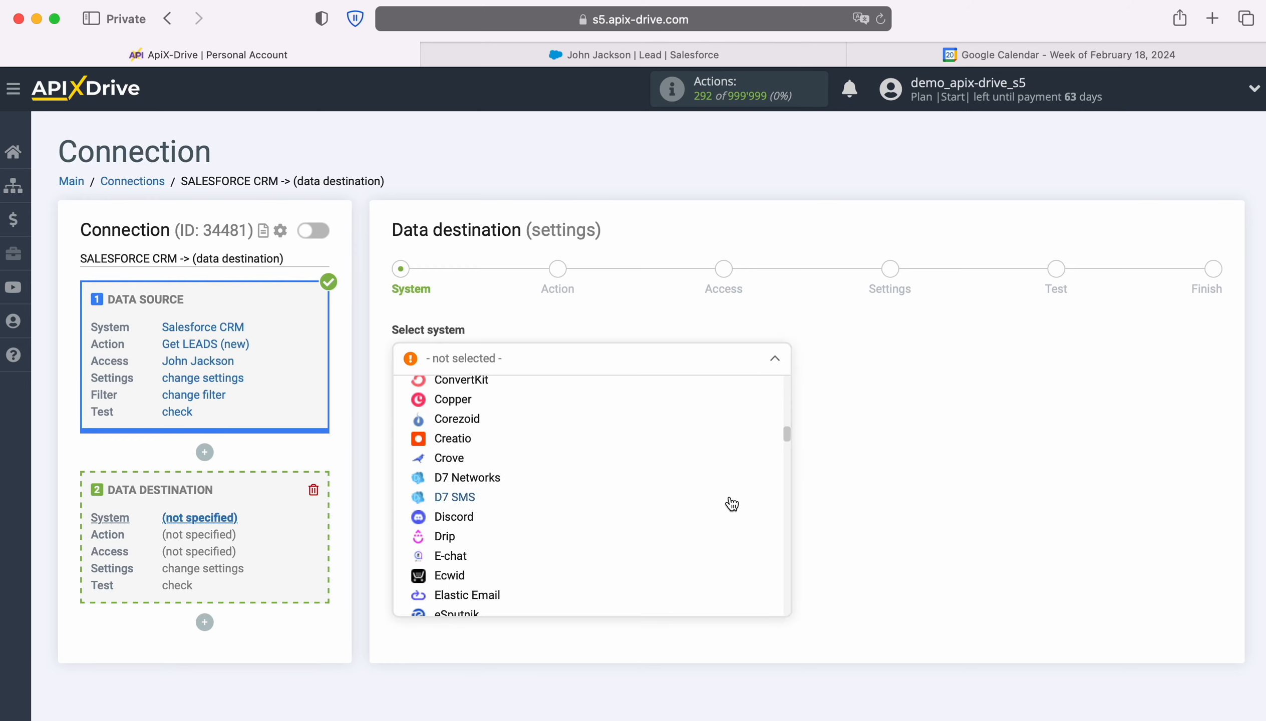
{"action": "scroll", "coordinate": [731, 503], "scroll_direction": "down", "scroll_amount": 2}
{"action": "left_click", "coordinate": [488, 482]}
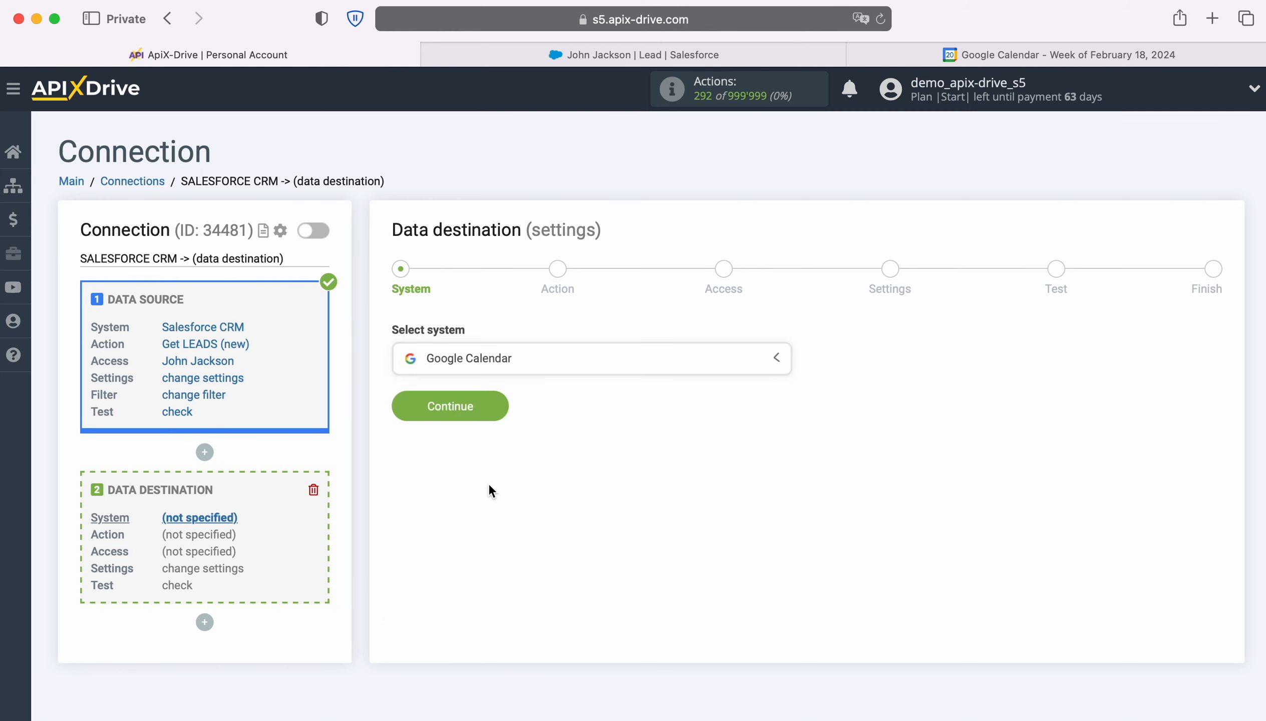
{"action": "left_click", "coordinate": [502, 408]}
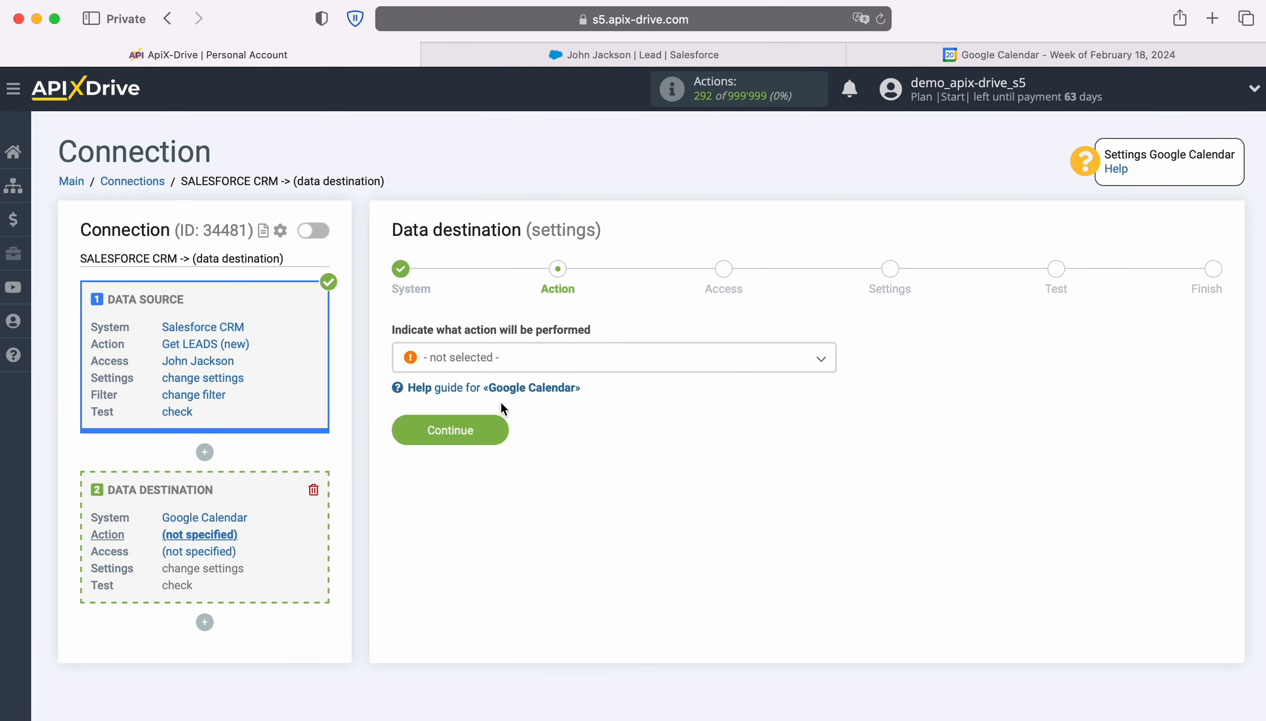
Step: Set the data destination action to Create EVENT and proceed to account access
{"action": "left_click", "coordinate": [562, 366]}
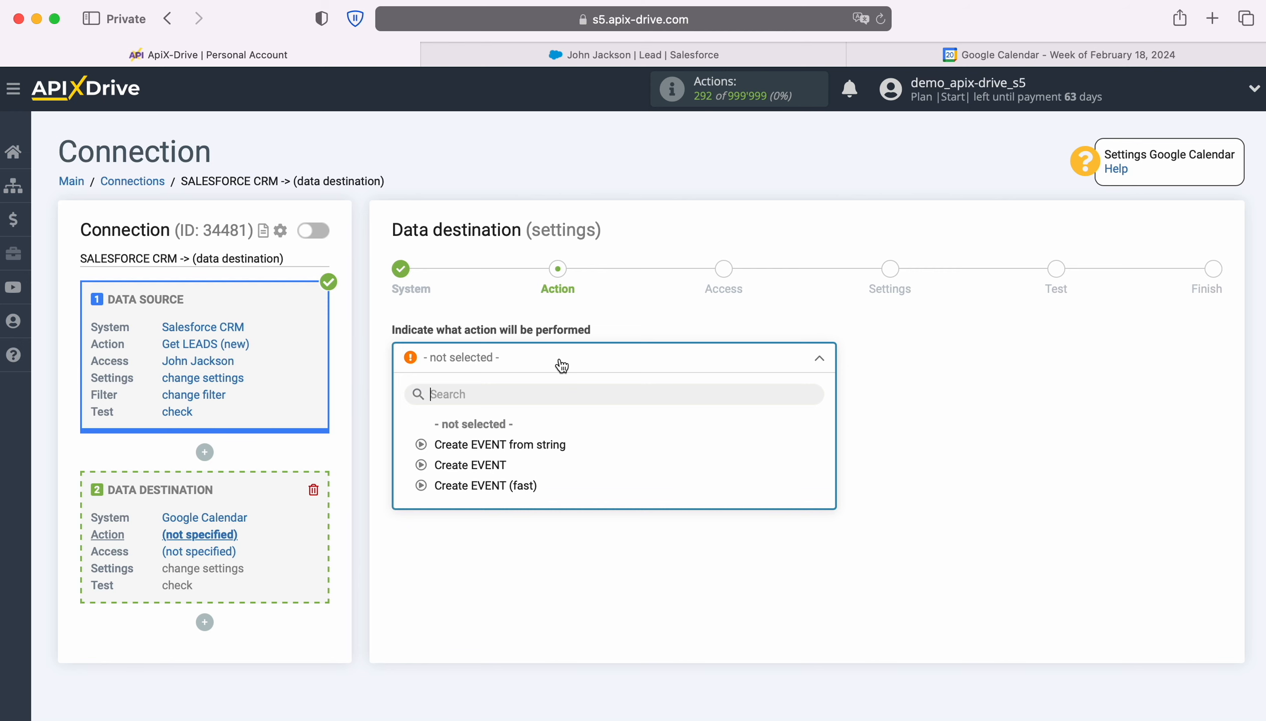
{"action": "left_click", "coordinate": [480, 465]}
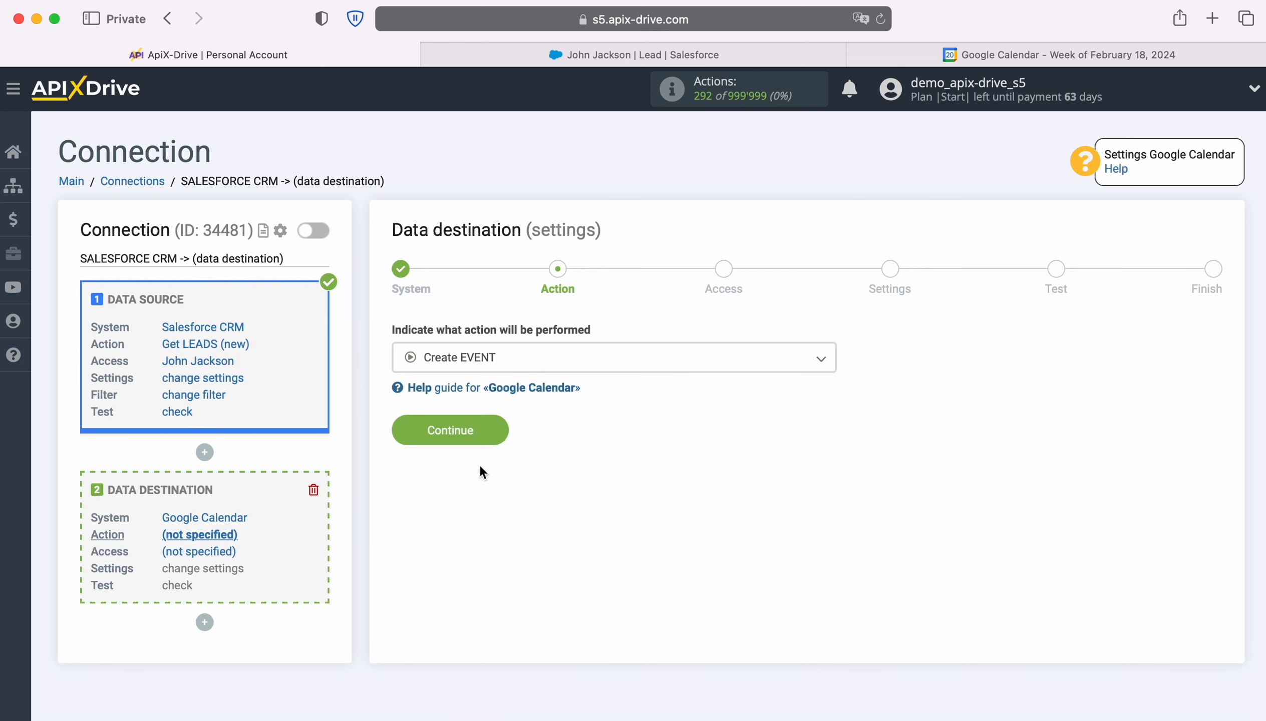
{"action": "left_click", "coordinate": [495, 425]}
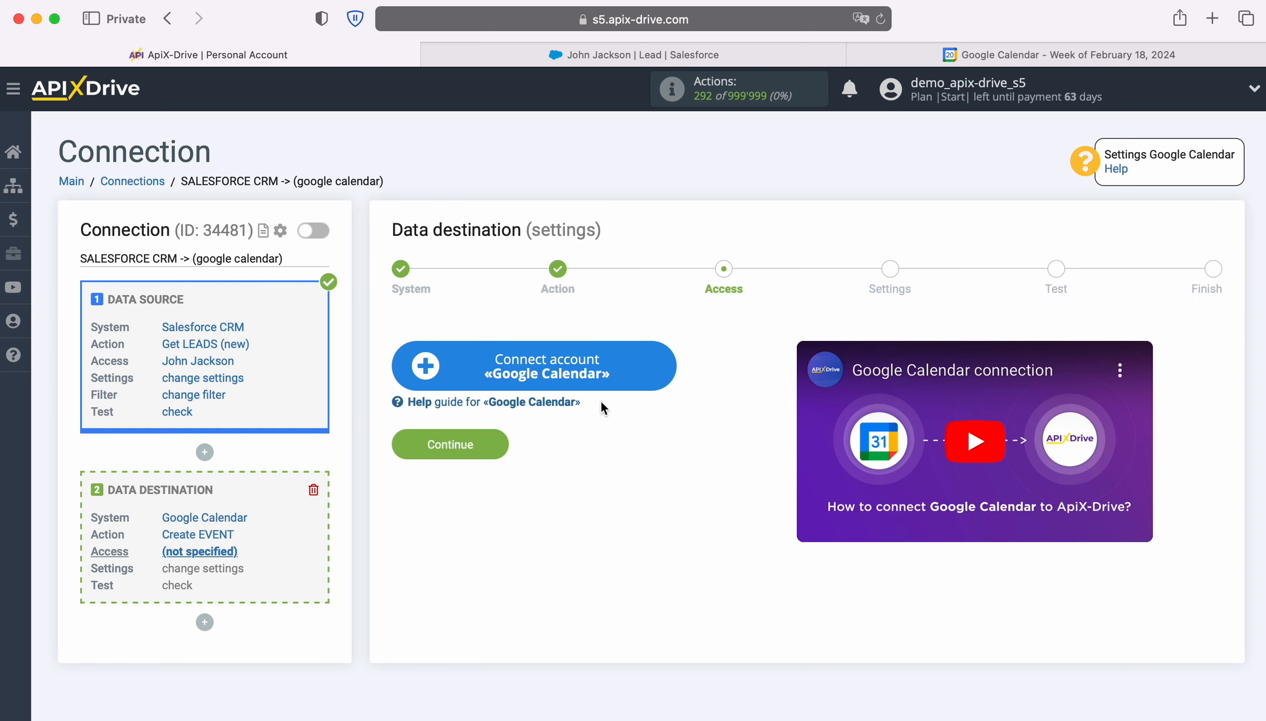
Step: Start connecting a Google Calendar account and sign in with the saved Google e-mail and account password
{"action": "left_click", "coordinate": [666, 372]}
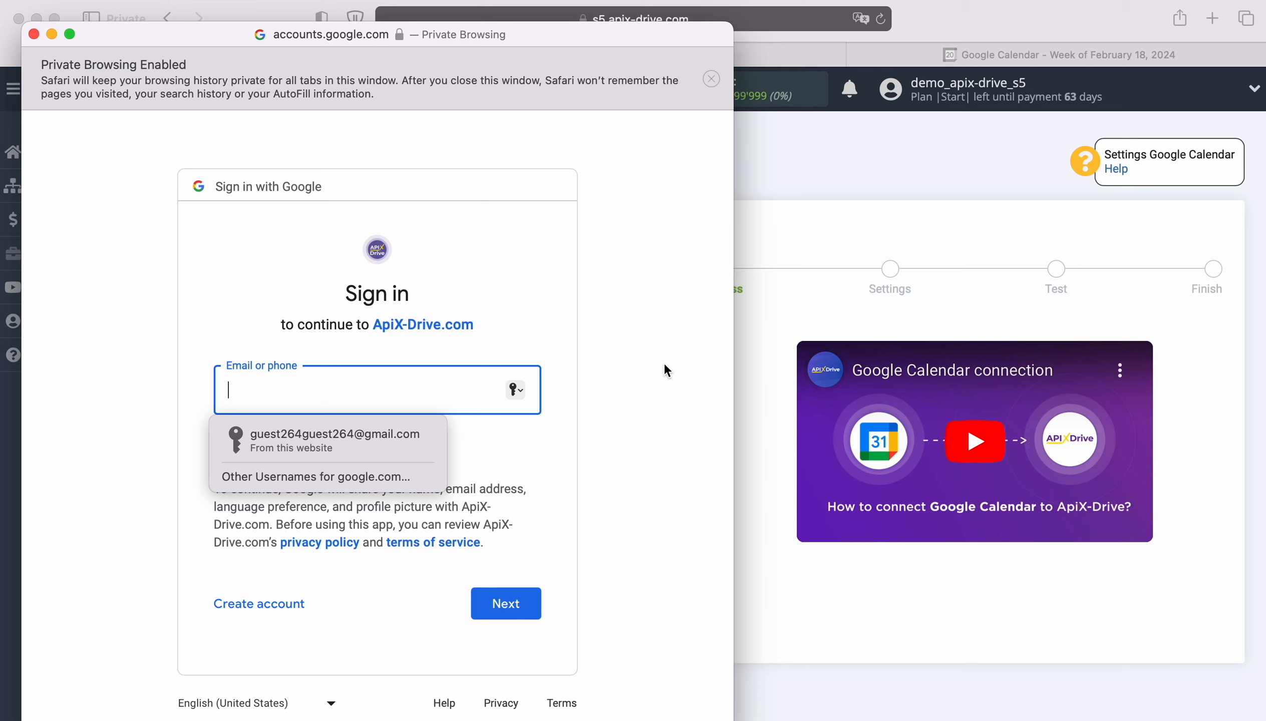
{"action": "left_click", "coordinate": [386, 440]}
{"action": "left_click", "coordinate": [522, 602]}
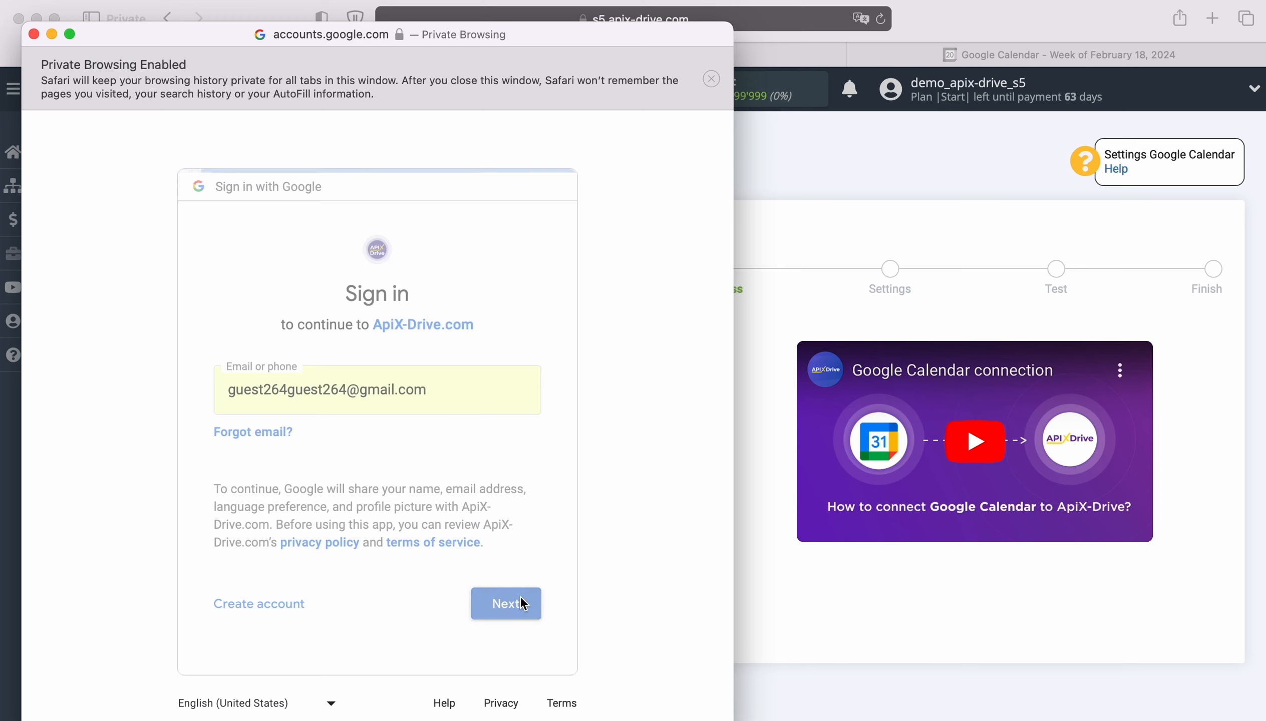
{"action": "left_click", "coordinate": [372, 444]}
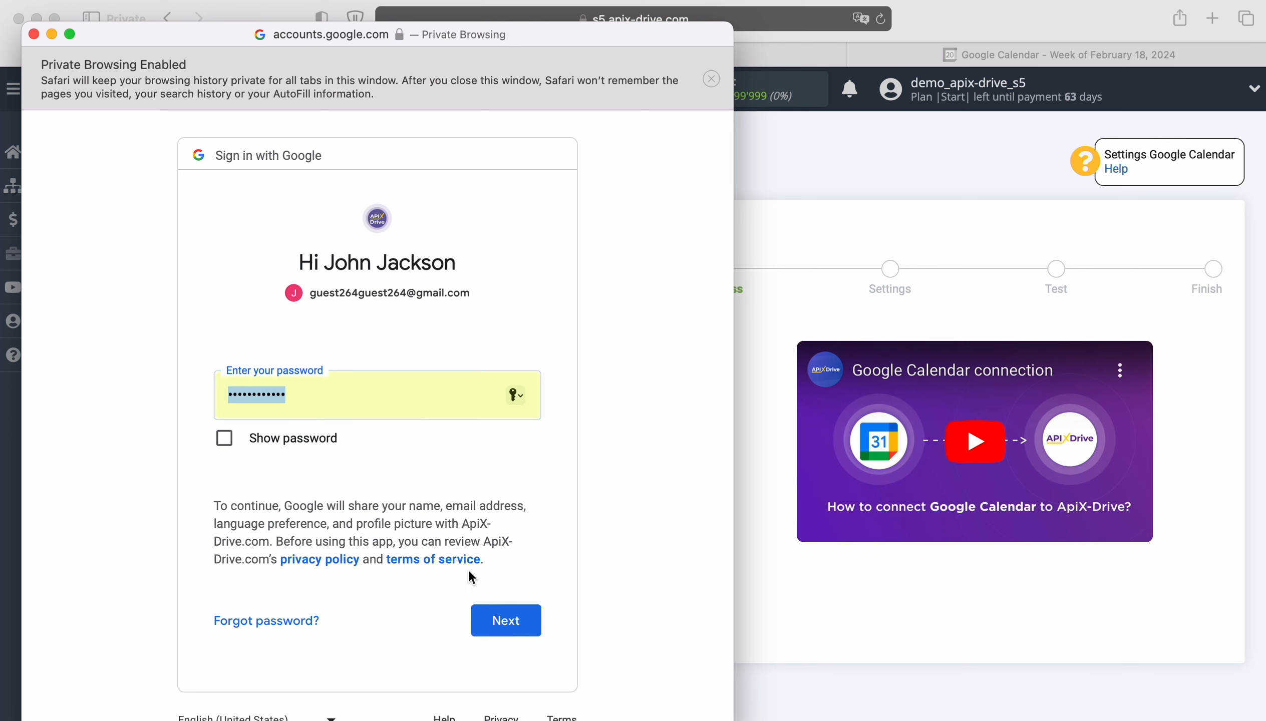
{"action": "left_click", "coordinate": [526, 617]}
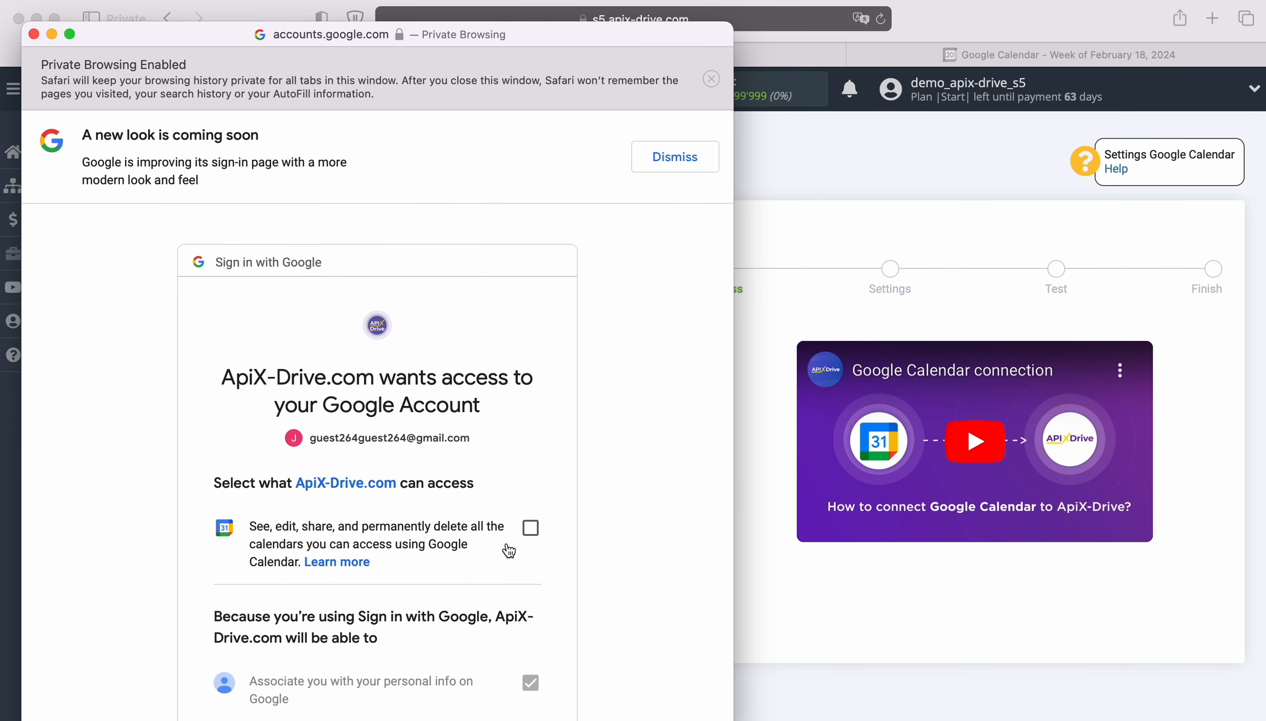
Step: Allow ApiX-Drive to see, edit, share and delete the Google account's calendars and approve the access request
{"action": "left_click", "coordinate": [529, 534]}
{"action": "scroll", "coordinate": [598, 560], "scroll_direction": "down", "scroll_amount": 7}
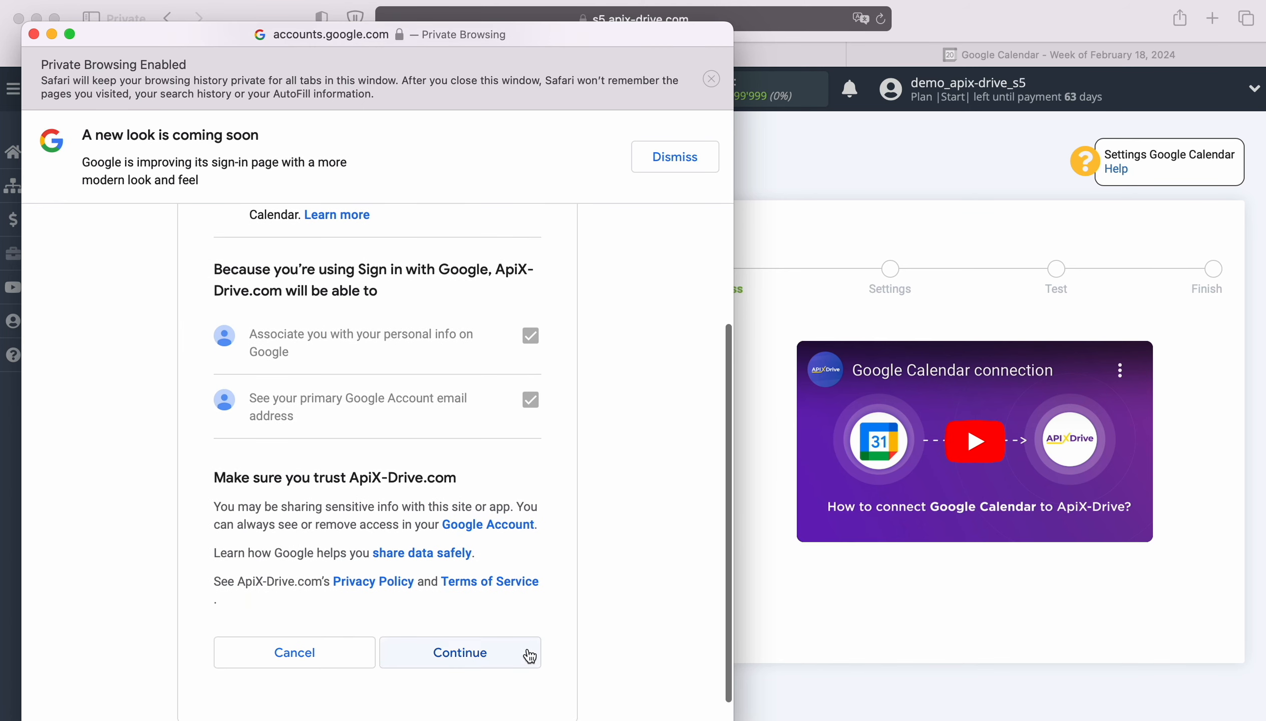
{"action": "left_click", "coordinate": [520, 655]}
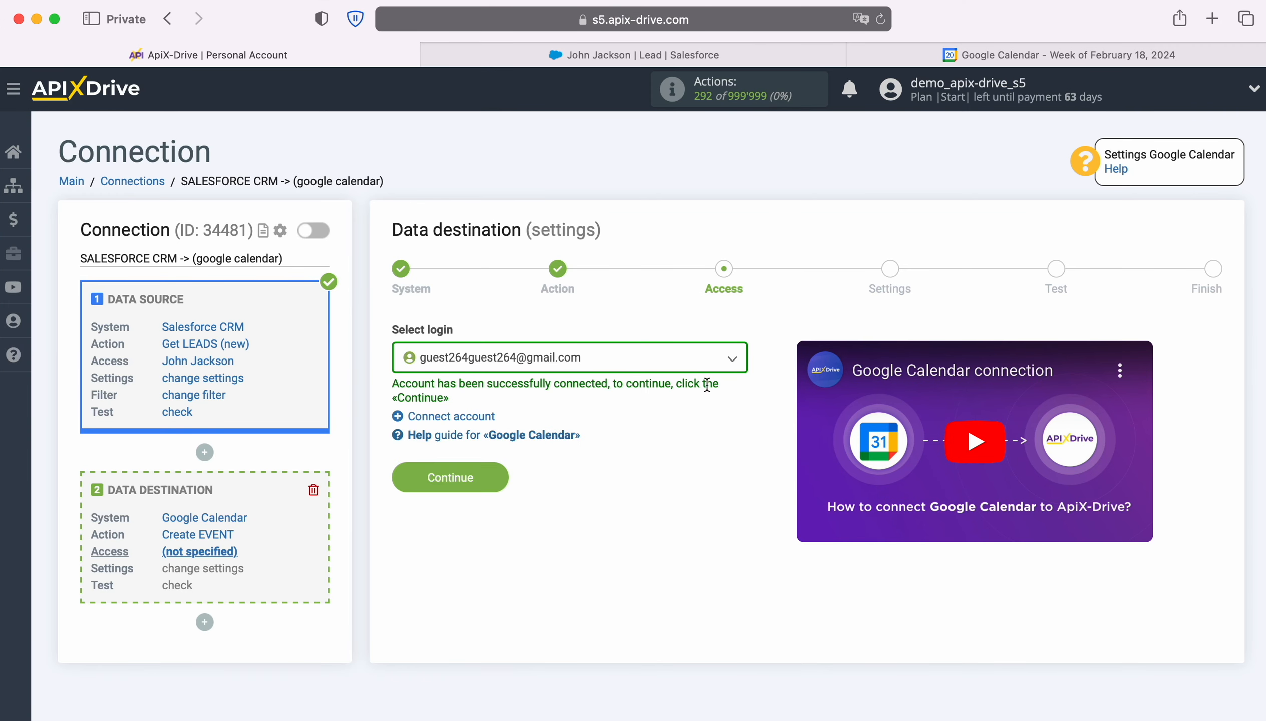
Step: Select the newly connected Google account as the destination login and proceed to the event settings
{"action": "left_click", "coordinate": [718, 360]}
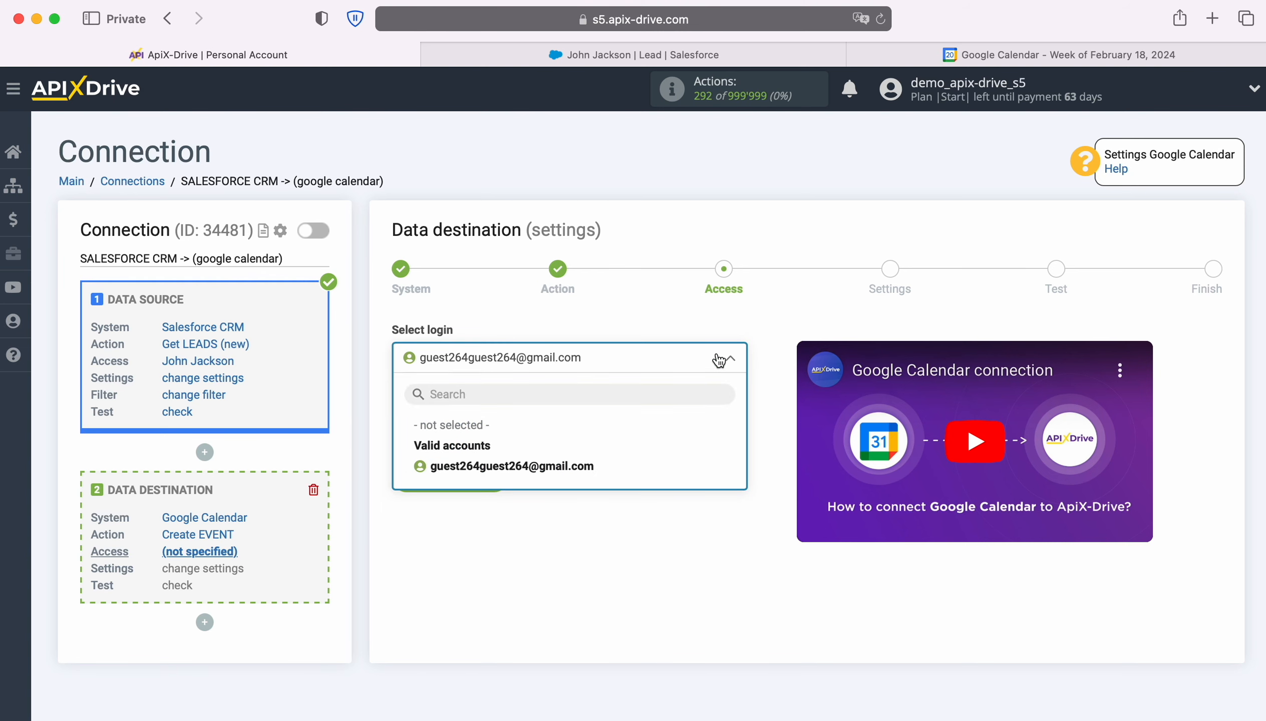
{"action": "left_click", "coordinate": [582, 468]}
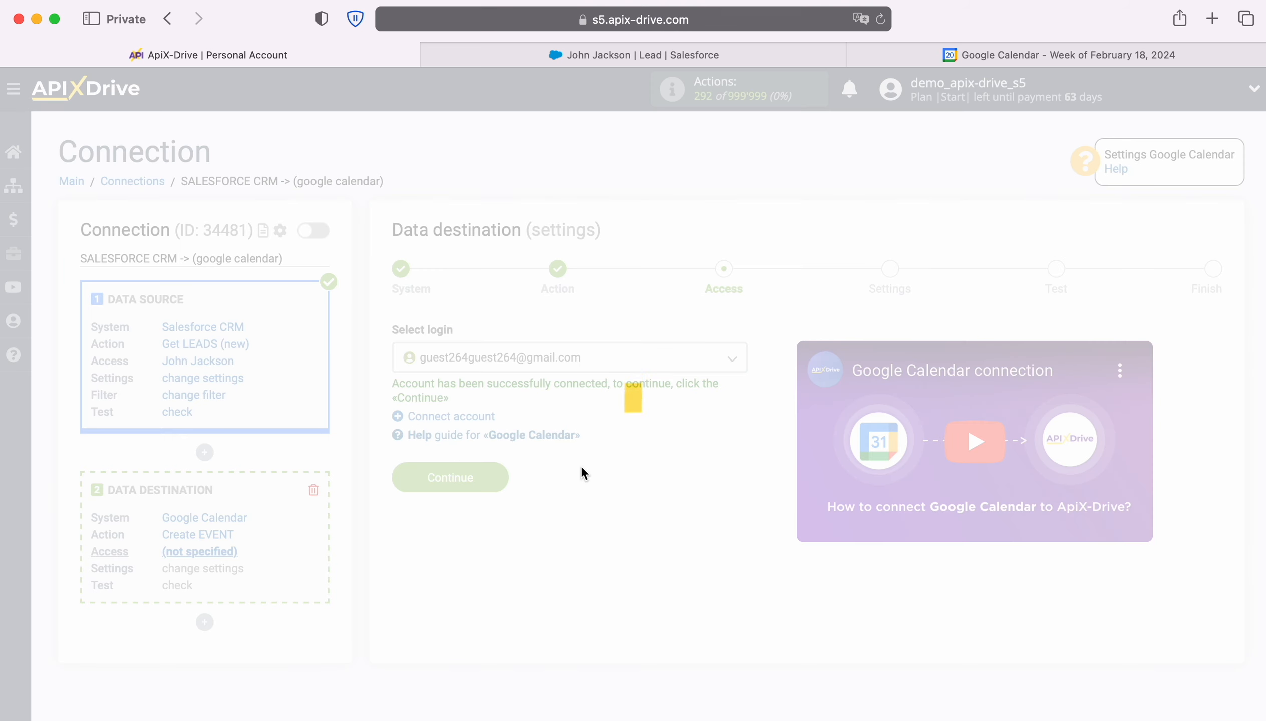
{"action": "left_click", "coordinate": [491, 470]}
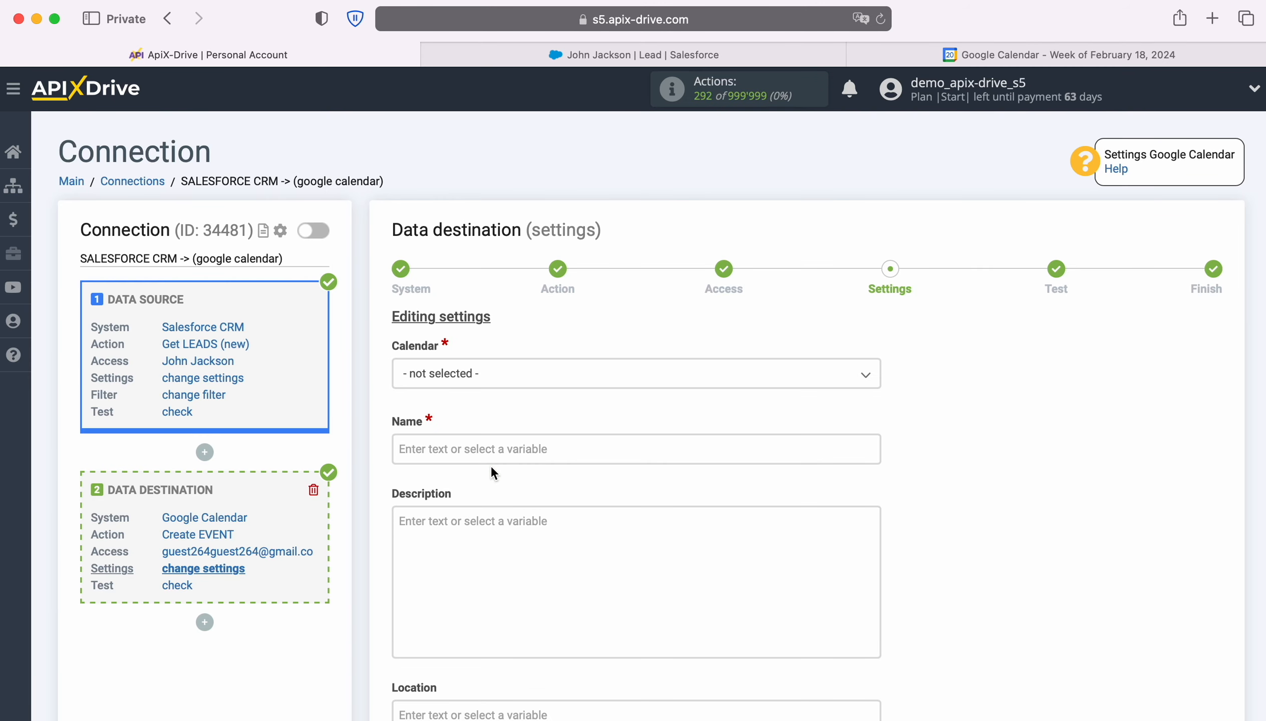
Step: Choose the guest264guest264 calendar and insert the Salesforce CRM Full Name variable as the event name
{"action": "left_click", "coordinate": [502, 381]}
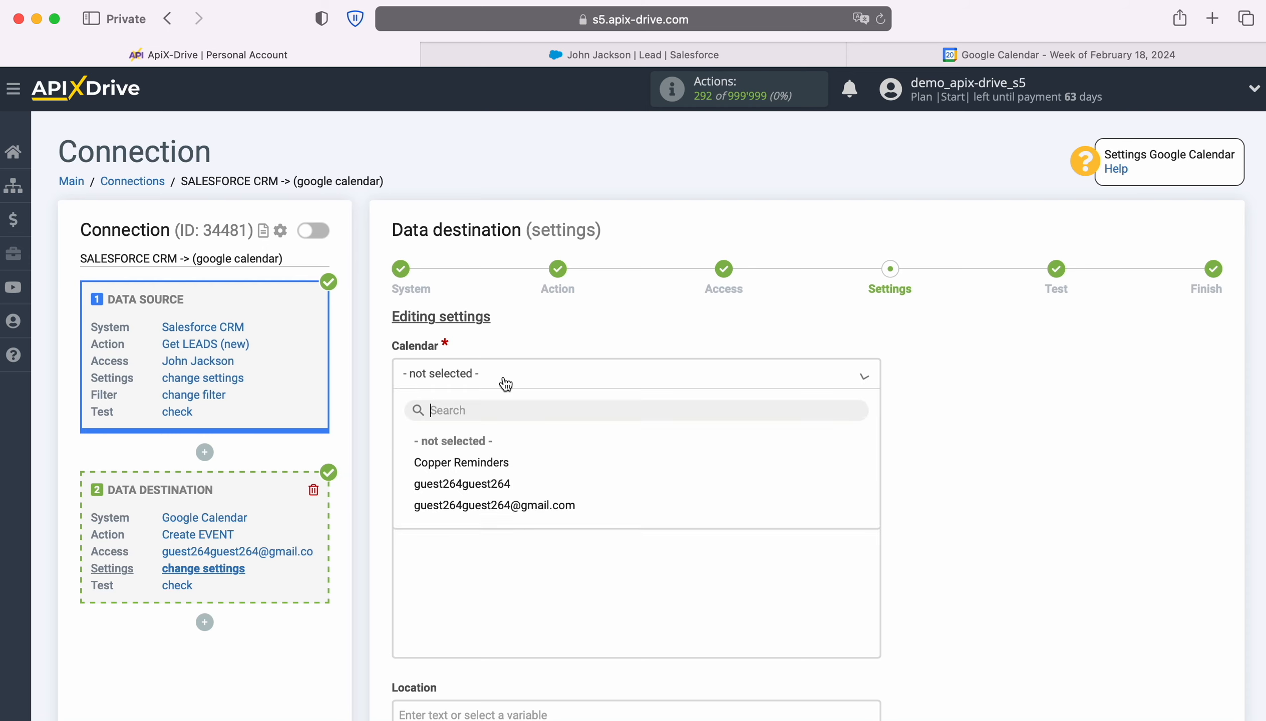
{"action": "left_click", "coordinate": [502, 485]}
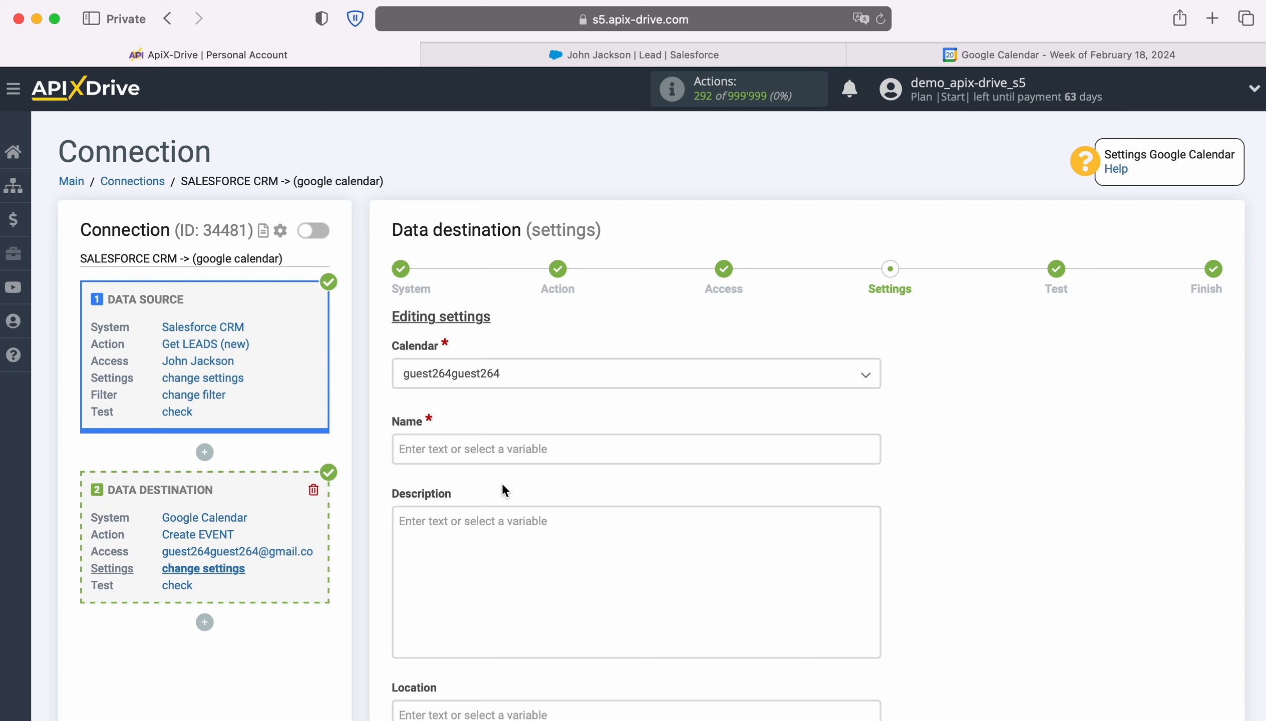
{"action": "left_click", "coordinate": [429, 452]}
{"action": "scroll", "coordinate": [466, 450], "scroll_direction": "down", "scroll_amount": 5}
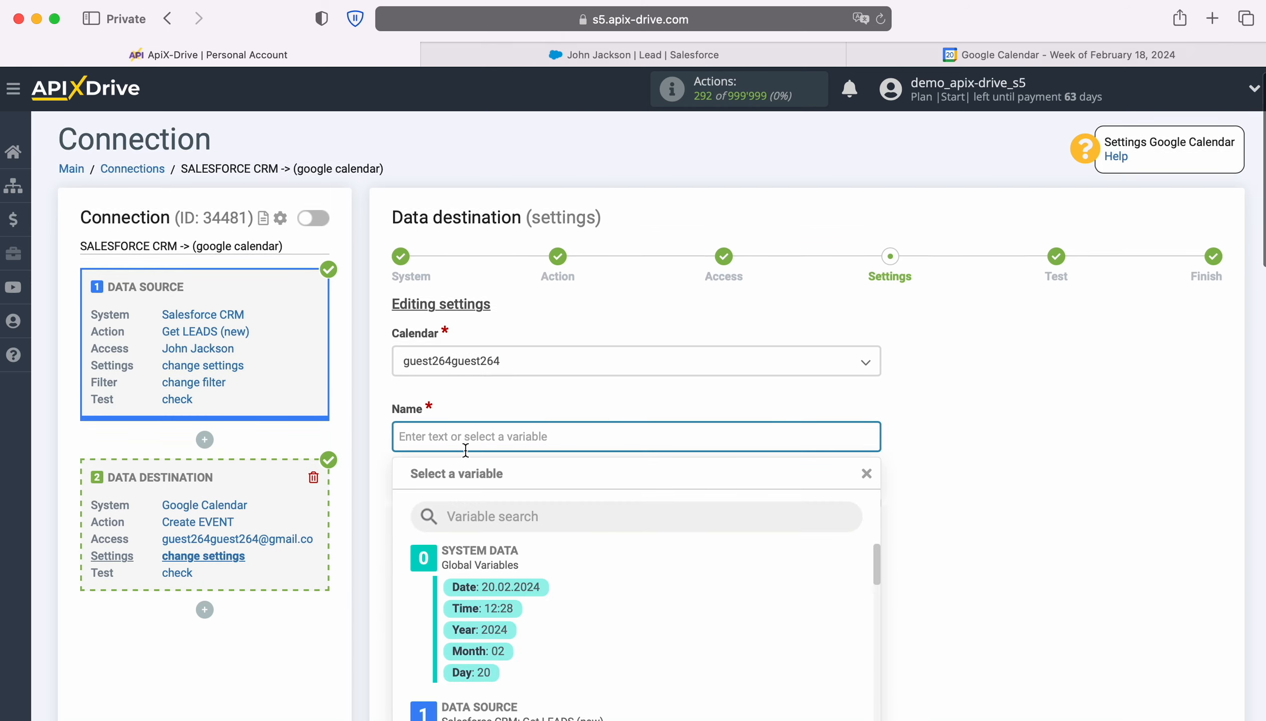
{"action": "scroll", "coordinate": [801, 442], "scroll_direction": "down", "scroll_amount": 3}
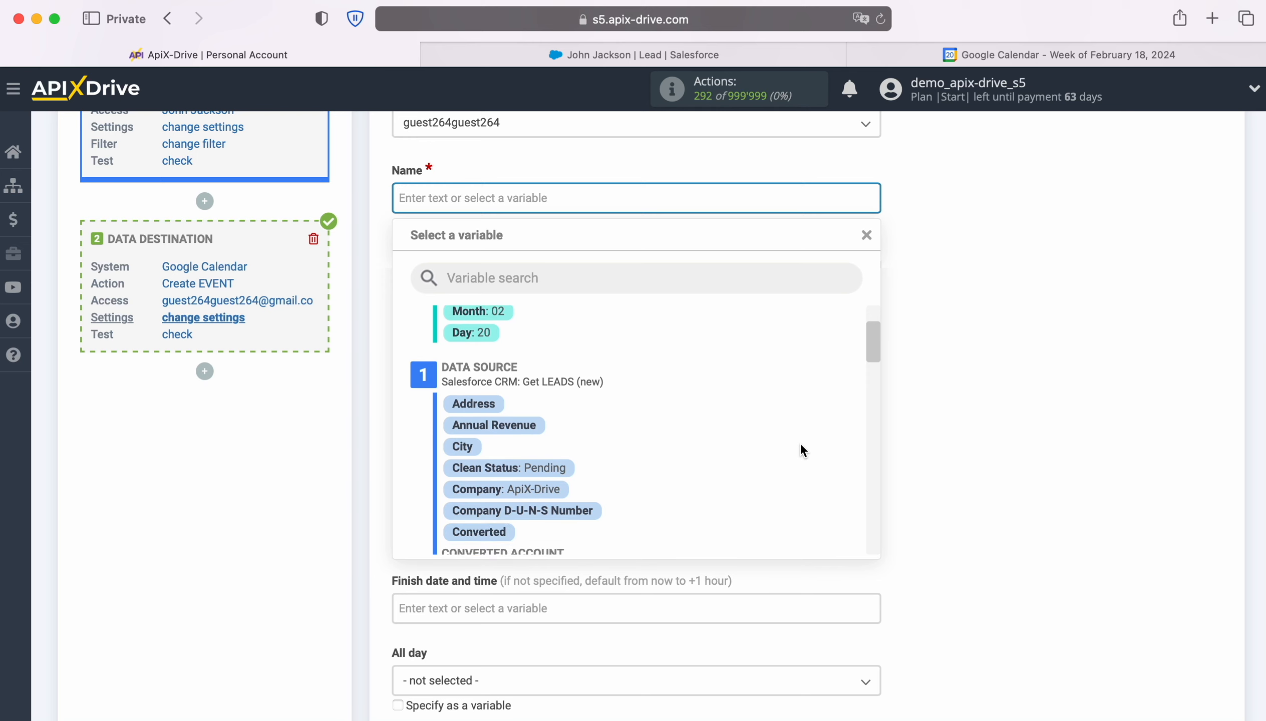
{"action": "scroll", "coordinate": [801, 444], "scroll_direction": "down", "scroll_amount": 4}
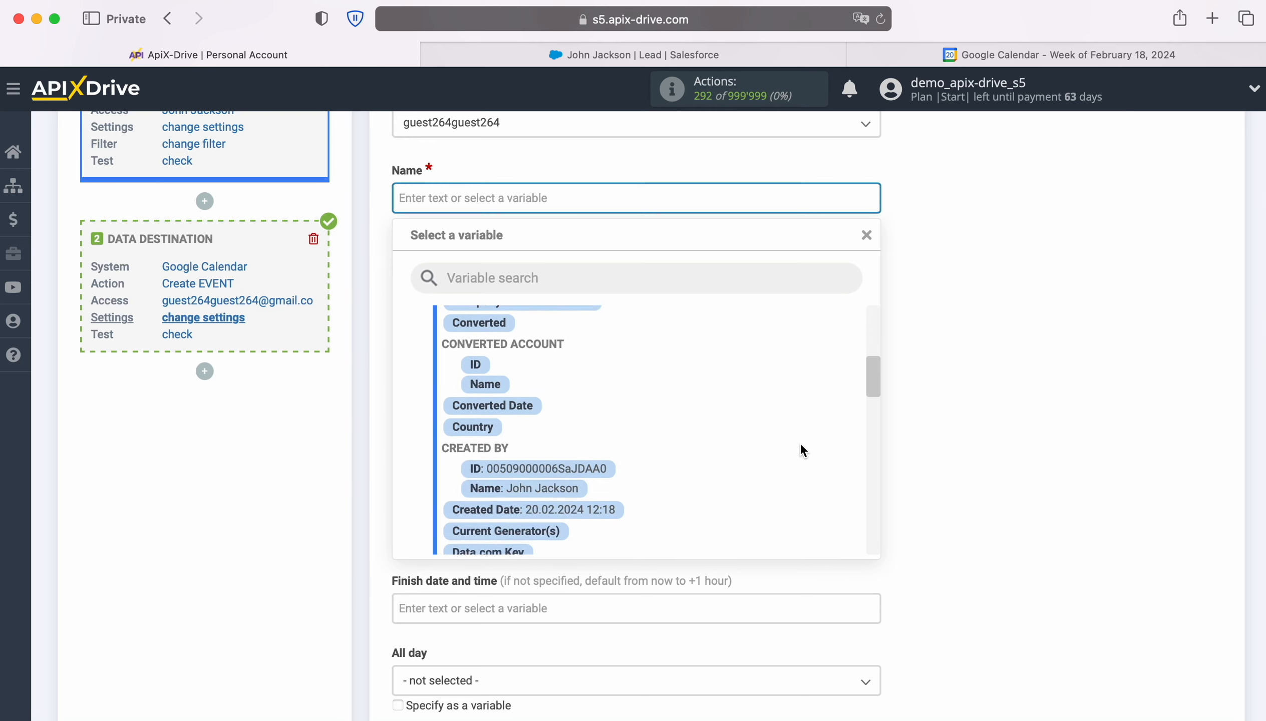
{"action": "scroll", "coordinate": [801, 445], "scroll_direction": "down", "scroll_amount": 3}
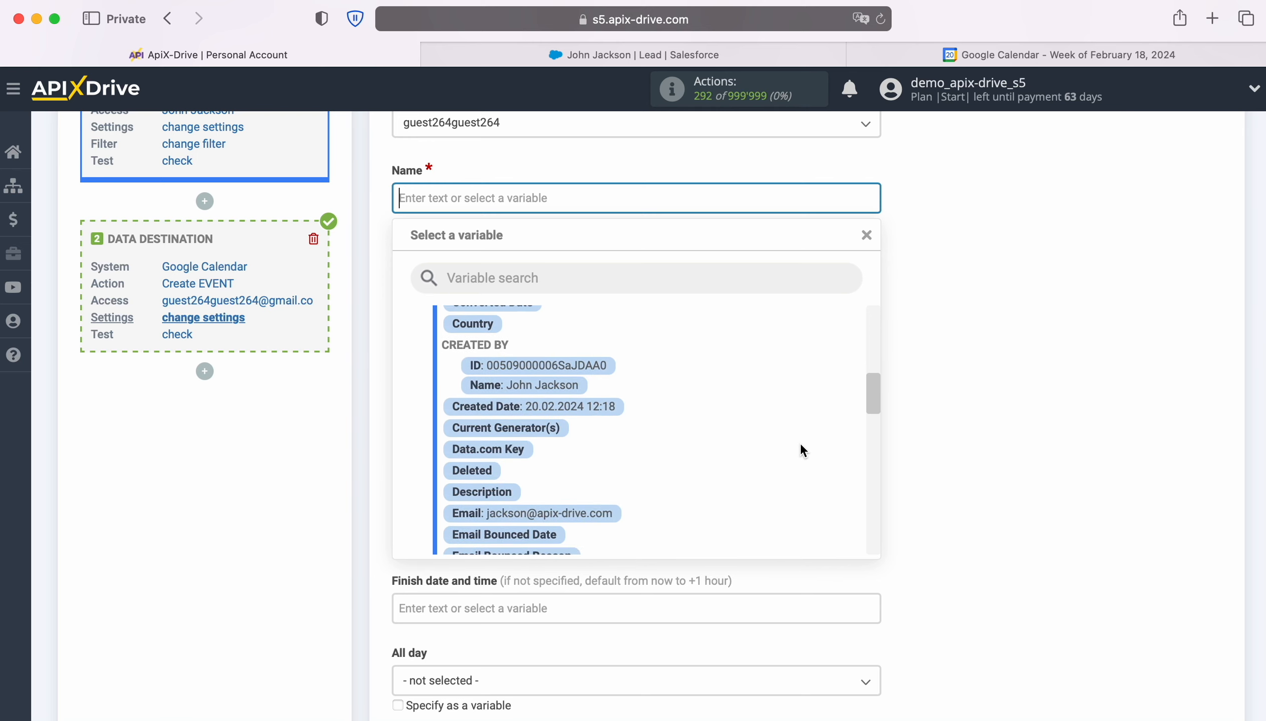
{"action": "scroll", "coordinate": [803, 449], "scroll_direction": "down", "scroll_amount": 3}
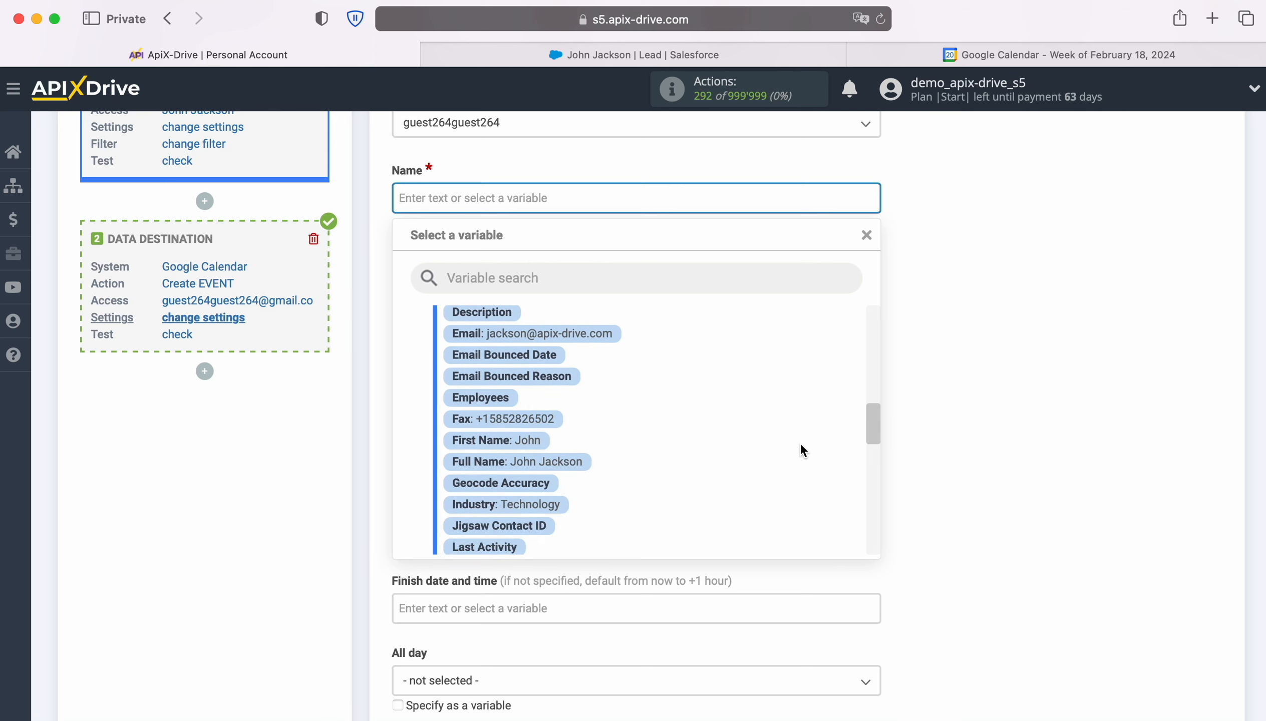
{"action": "left_click", "coordinate": [547, 461]}
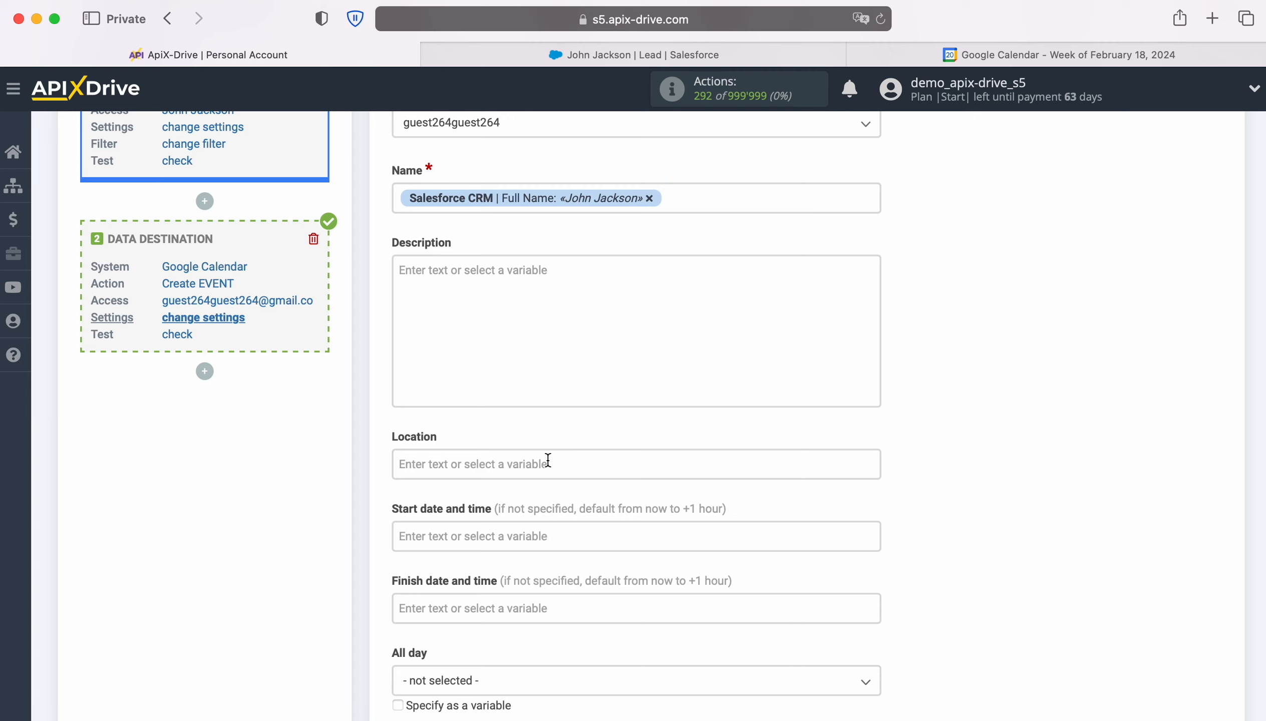
Step: Add the text "New Lead from SalesForceCRM" before the Full Name variable in the event name
{"action": "left_click", "coordinate": [398, 199]}
{"action": "type", "text": "N"}
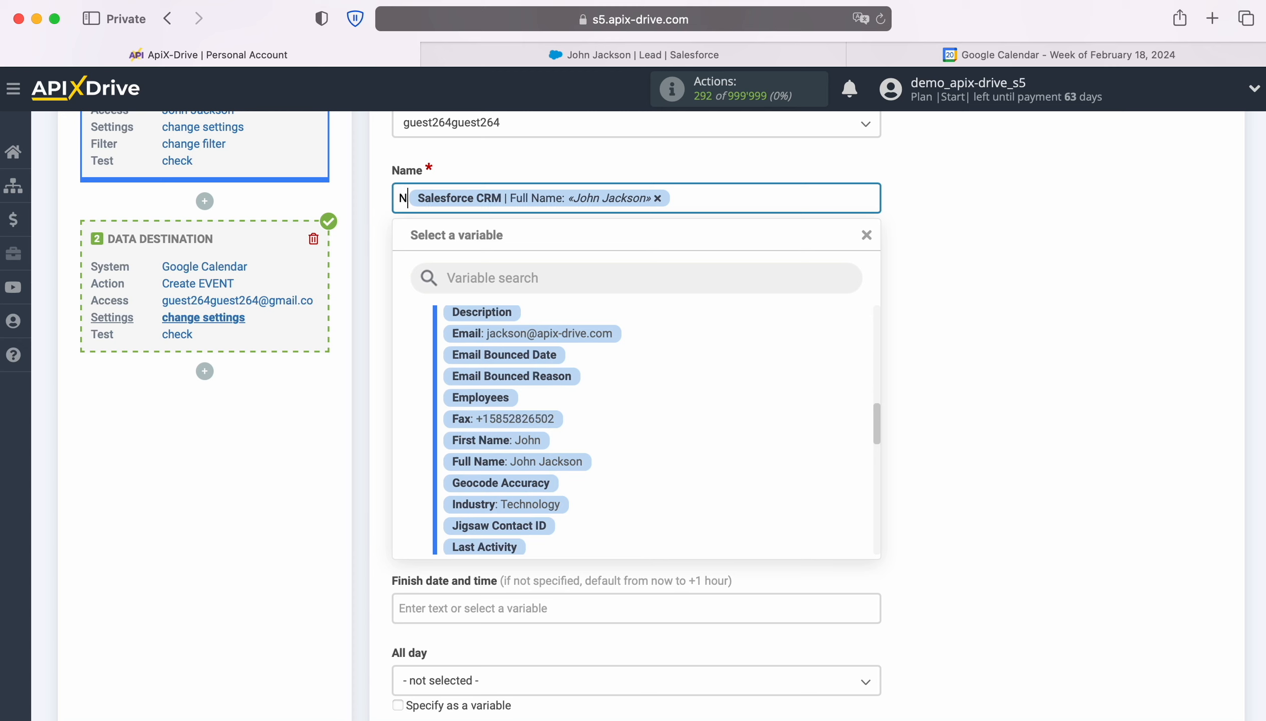
{"action": "type", "text": "ew Lead from S"}
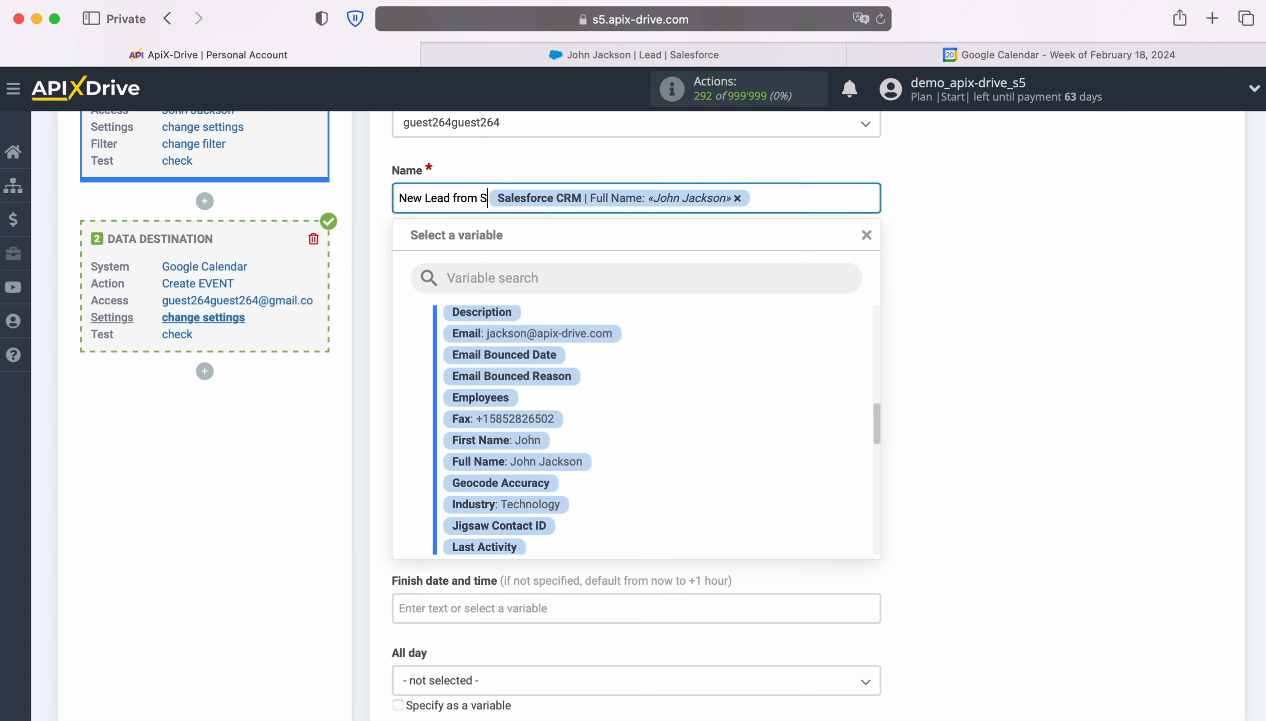
{"action": "type", "text": "alesForceCRM"}
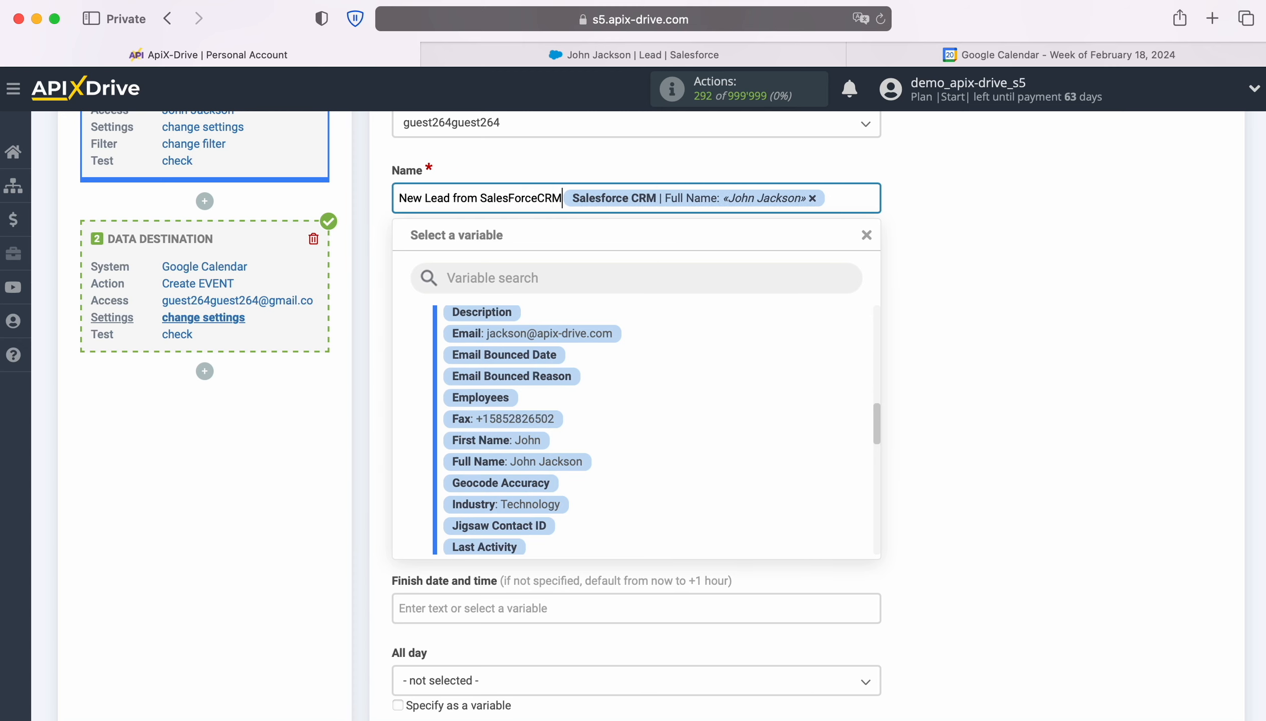
Step: Start the event description with the label "Date" followed by the Salesforce CRM Created Date variable
{"action": "left_click", "coordinate": [520, 289]}
{"action": "type", "text": "Date"}
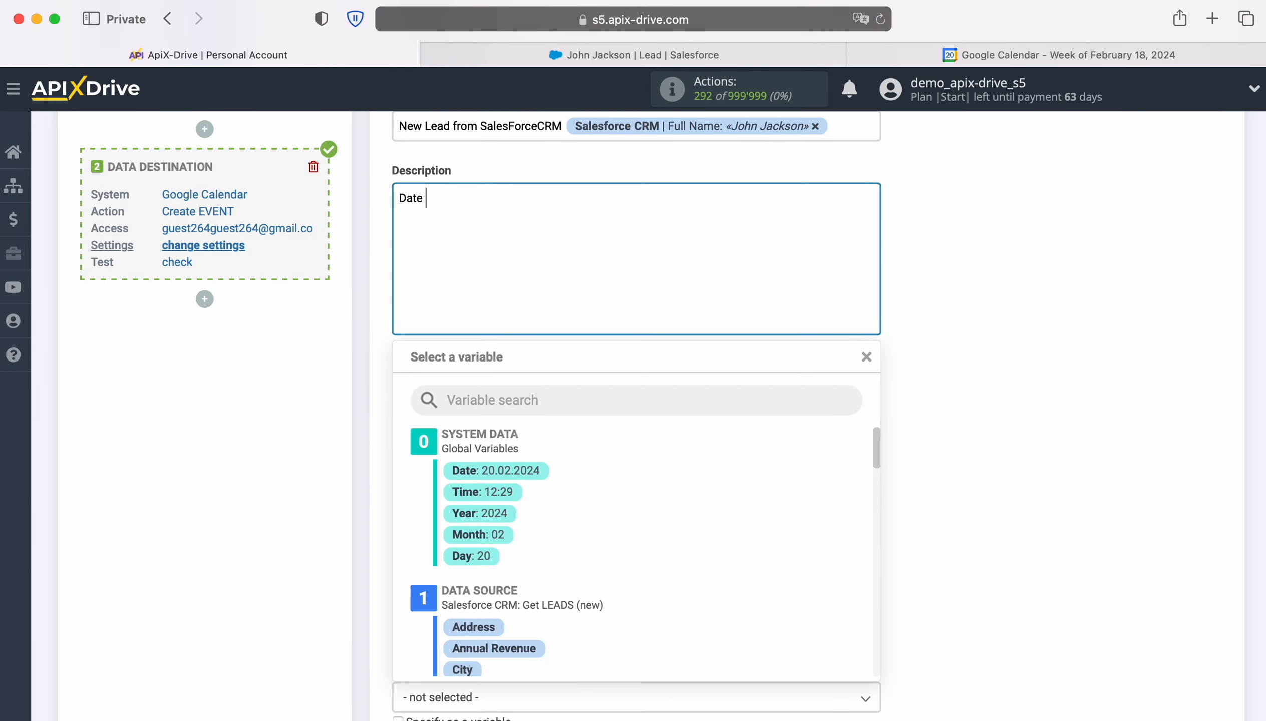
{"action": "scroll", "coordinate": [714, 552], "scroll_direction": "down", "scroll_amount": 8}
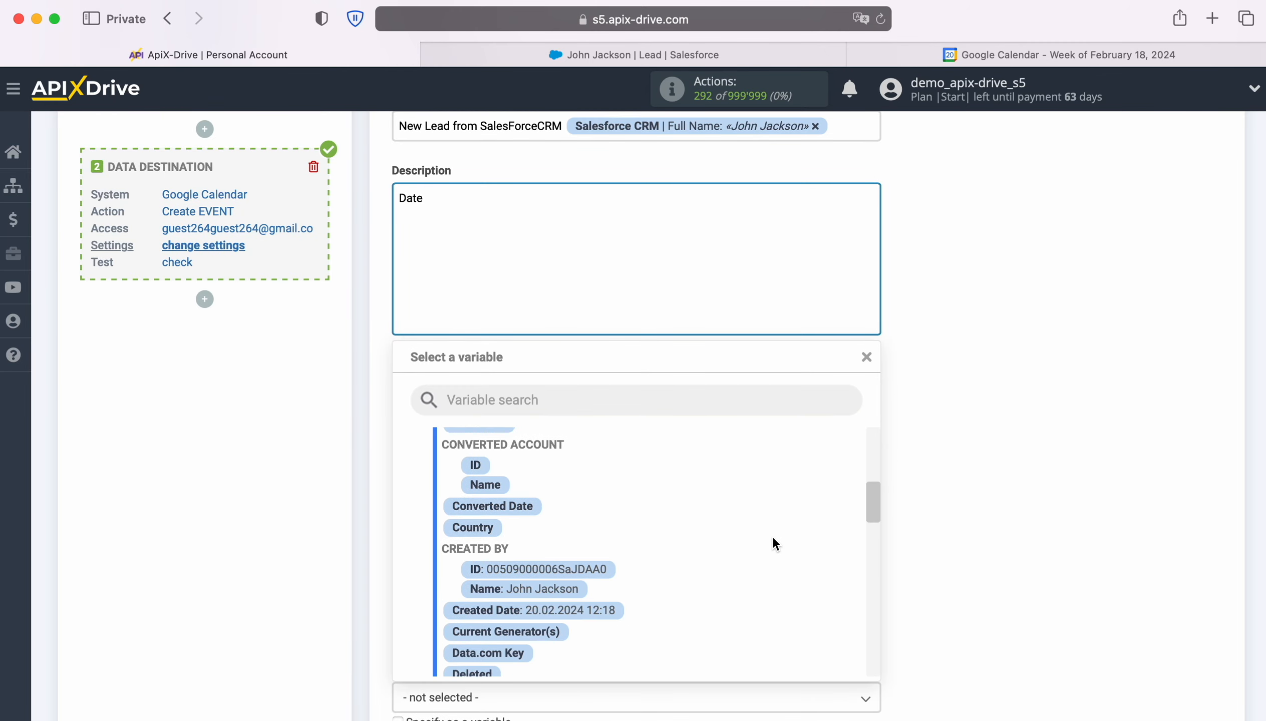
{"action": "scroll", "coordinate": [775, 544], "scroll_direction": "down", "scroll_amount": 2}
{"action": "left_click", "coordinate": [577, 537]}
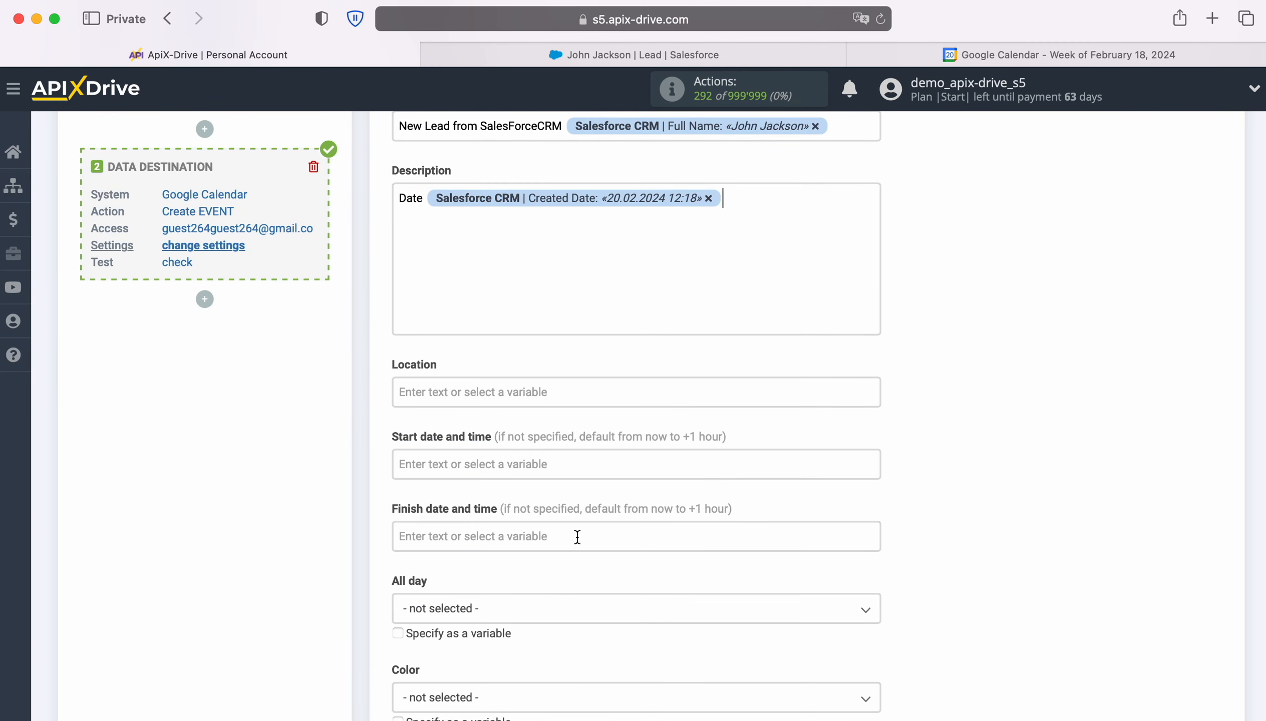
Step: Add a second description line with the label "Name" and the Salesforce CRM Full Name variable
{"action": "key", "text": "Return"}
{"action": "type", "text": "Name"}
{"action": "left_click", "coordinate": [494, 224]}
{"action": "scroll", "coordinate": [745, 500], "scroll_direction": "down", "scroll_amount": 3}
{"action": "scroll", "coordinate": [745, 500], "scroll_direction": "down", "scroll_amount": 2}
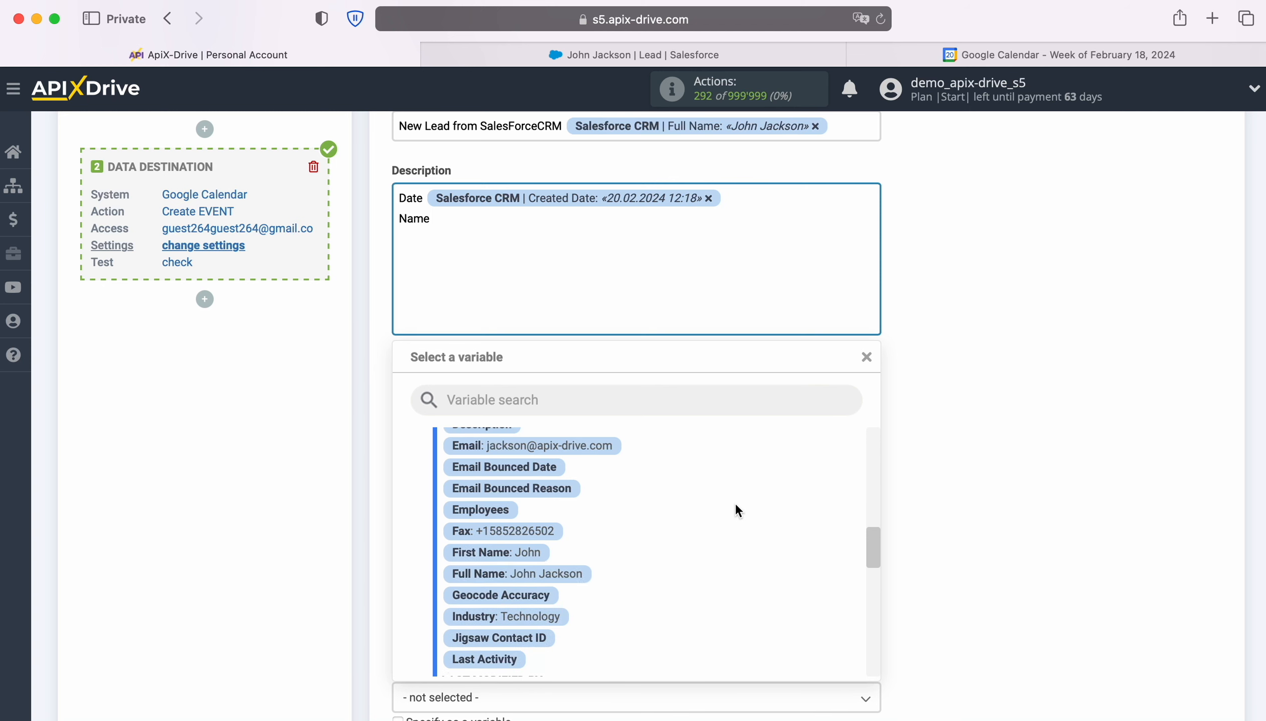
{"action": "left_click", "coordinate": [555, 573]}
Step: Add a third description line with the label "Email" and the Salesforce CRM Email variable
{"action": "key", "text": "Return"}
{"action": "type", "text": "Email"}
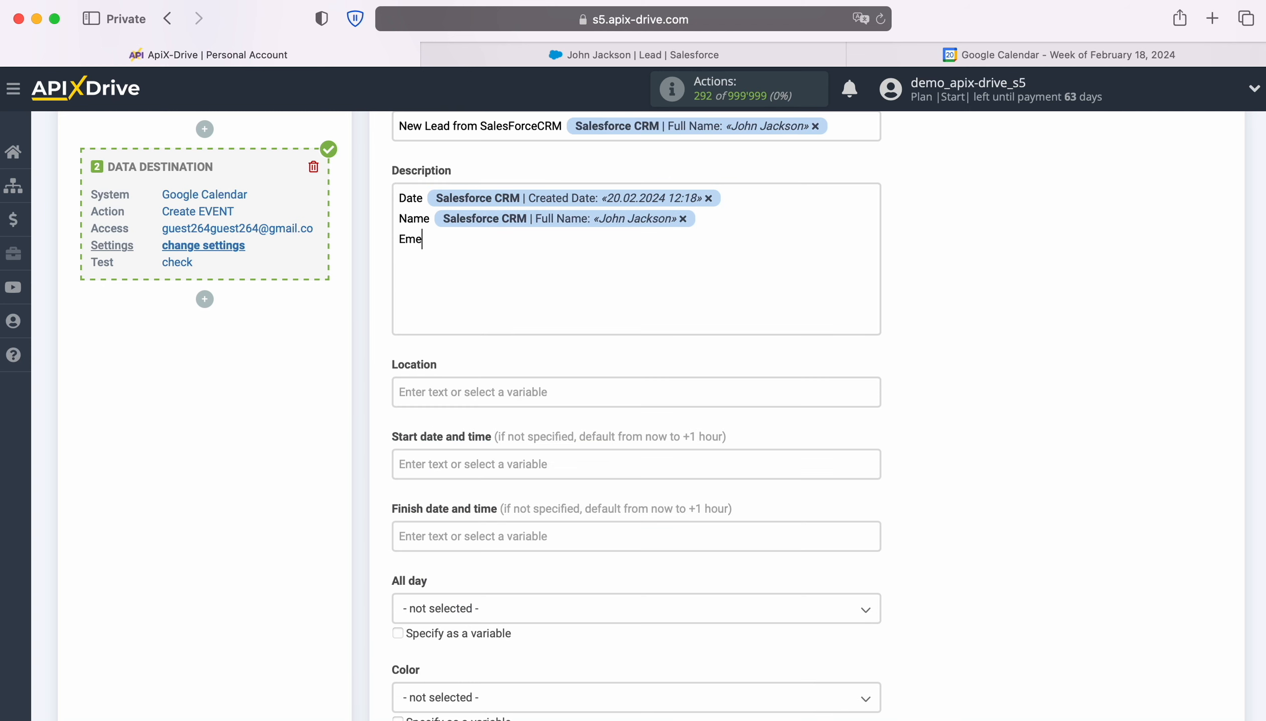
{"action": "left_click", "coordinate": [497, 243]}
{"action": "scroll", "coordinate": [706, 500], "scroll_direction": "up", "scroll_amount": 1}
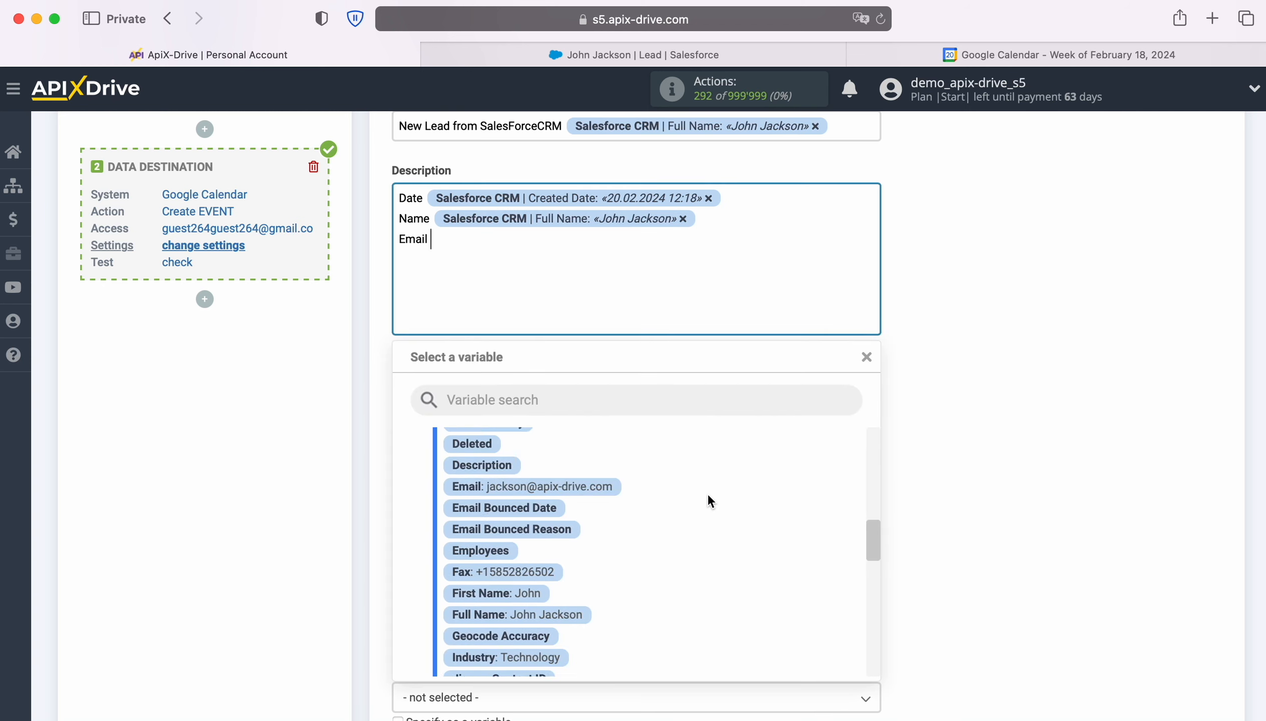
{"action": "left_click", "coordinate": [574, 486]}
Step: Add a fourth description line with the label "Phone" and the Salesforce CRM Phone variable
{"action": "key", "text": "Return"}
{"action": "type", "text": "Phone"}
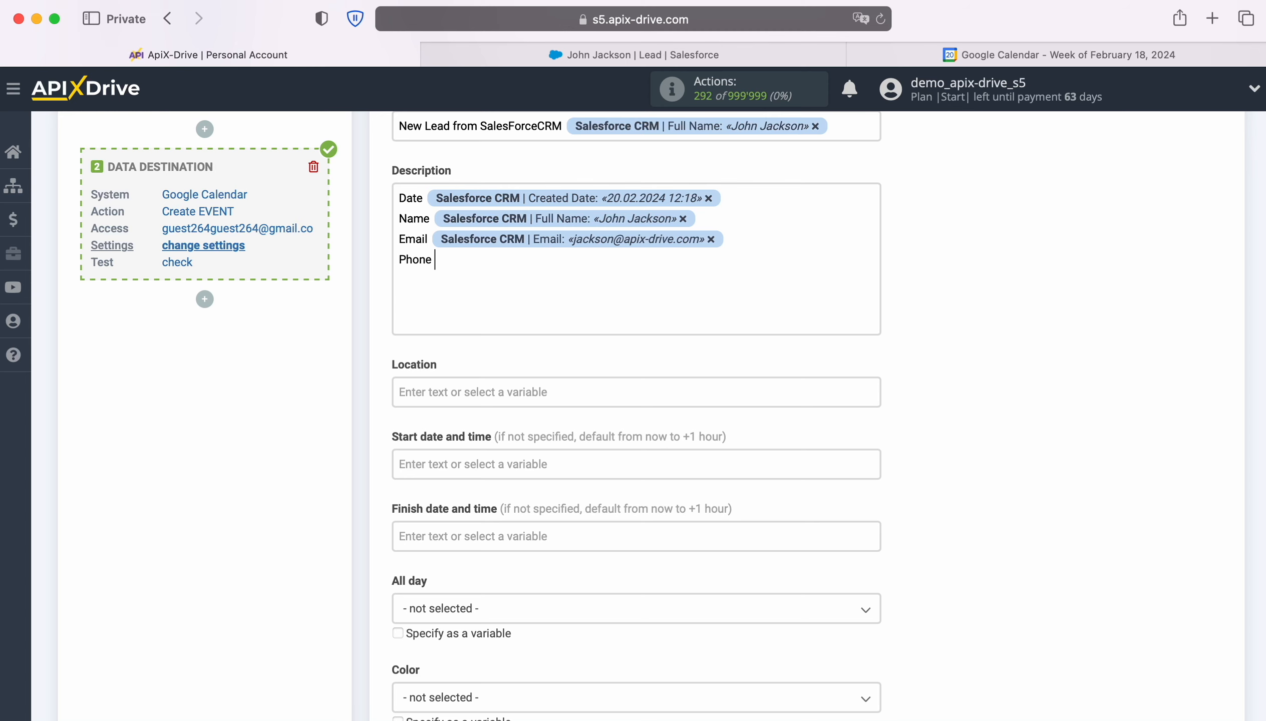
{"action": "left_click", "coordinate": [523, 297]}
{"action": "scroll", "coordinate": [692, 487], "scroll_direction": "down", "scroll_amount": 1}
{"action": "scroll", "coordinate": [694, 484], "scroll_direction": "up", "scroll_amount": 1}
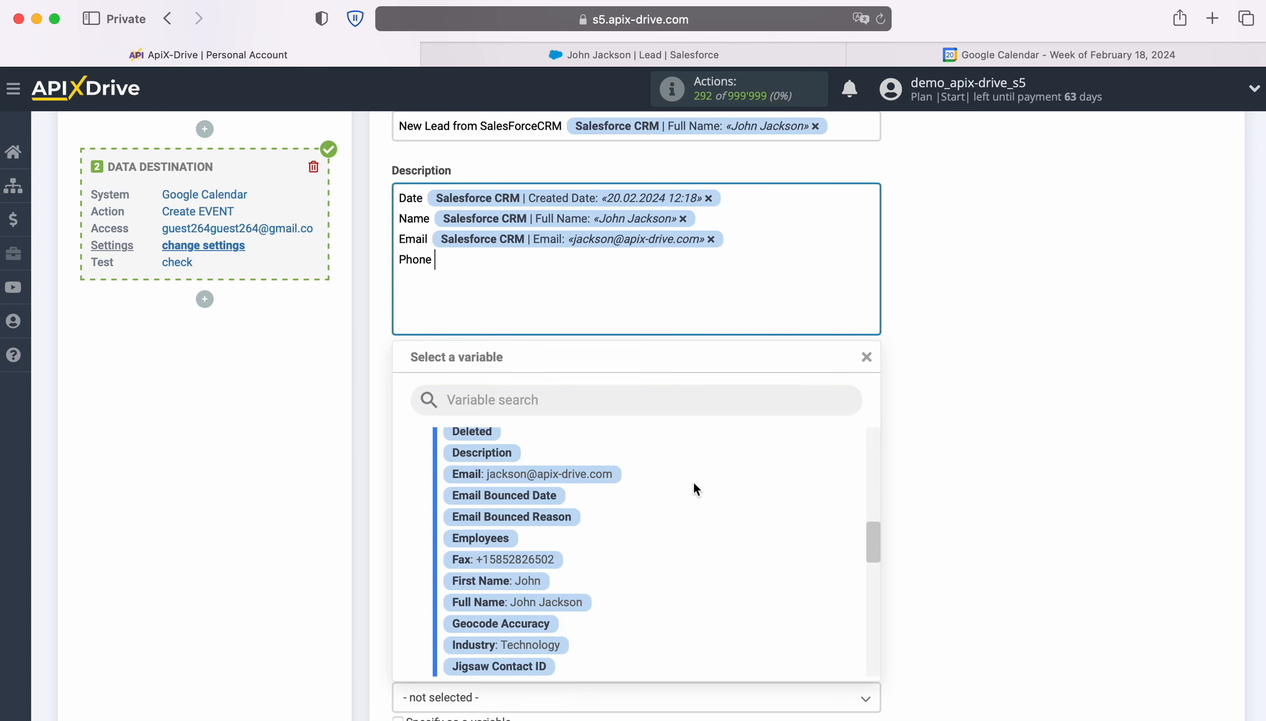
{"action": "scroll", "coordinate": [693, 483], "scroll_direction": "down", "scroll_amount": 5}
{"action": "scroll", "coordinate": [693, 482], "scroll_direction": "down", "scroll_amount": 5}
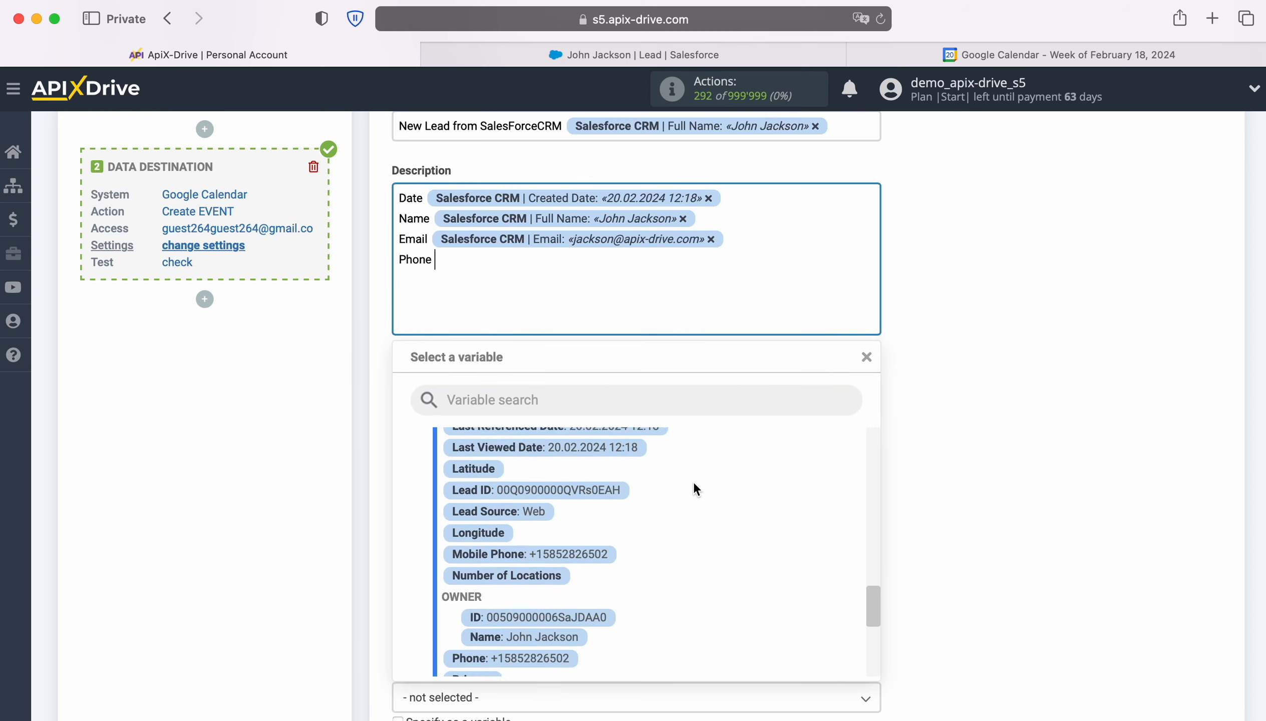
{"action": "left_click", "coordinate": [536, 552]}
Step: Set the event's start date and time to the Salesforce CRM Created Date variable
{"action": "left_click", "coordinate": [465, 462]}
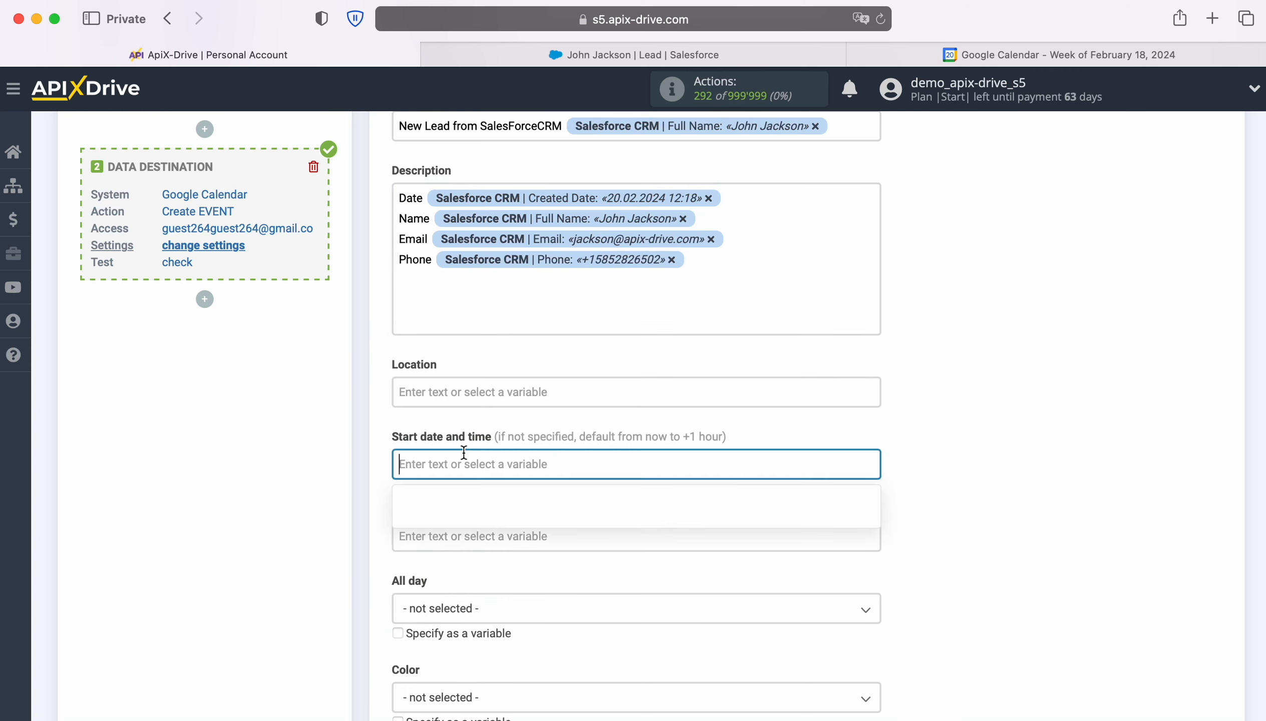
{"action": "scroll", "coordinate": [746, 443], "scroll_direction": "down", "scroll_amount": 6}
{"action": "scroll", "coordinate": [777, 449], "scroll_direction": "down", "scroll_amount": 5}
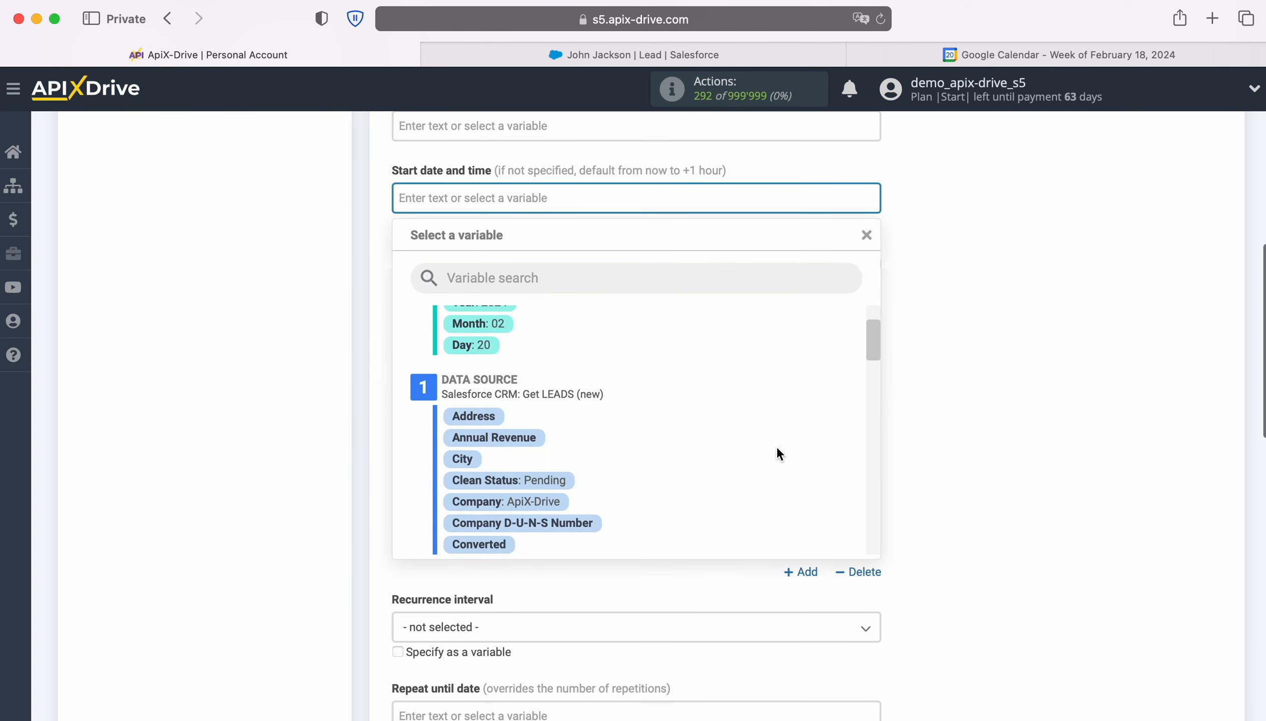
{"action": "scroll", "coordinate": [777, 448], "scroll_direction": "down", "scroll_amount": 2}
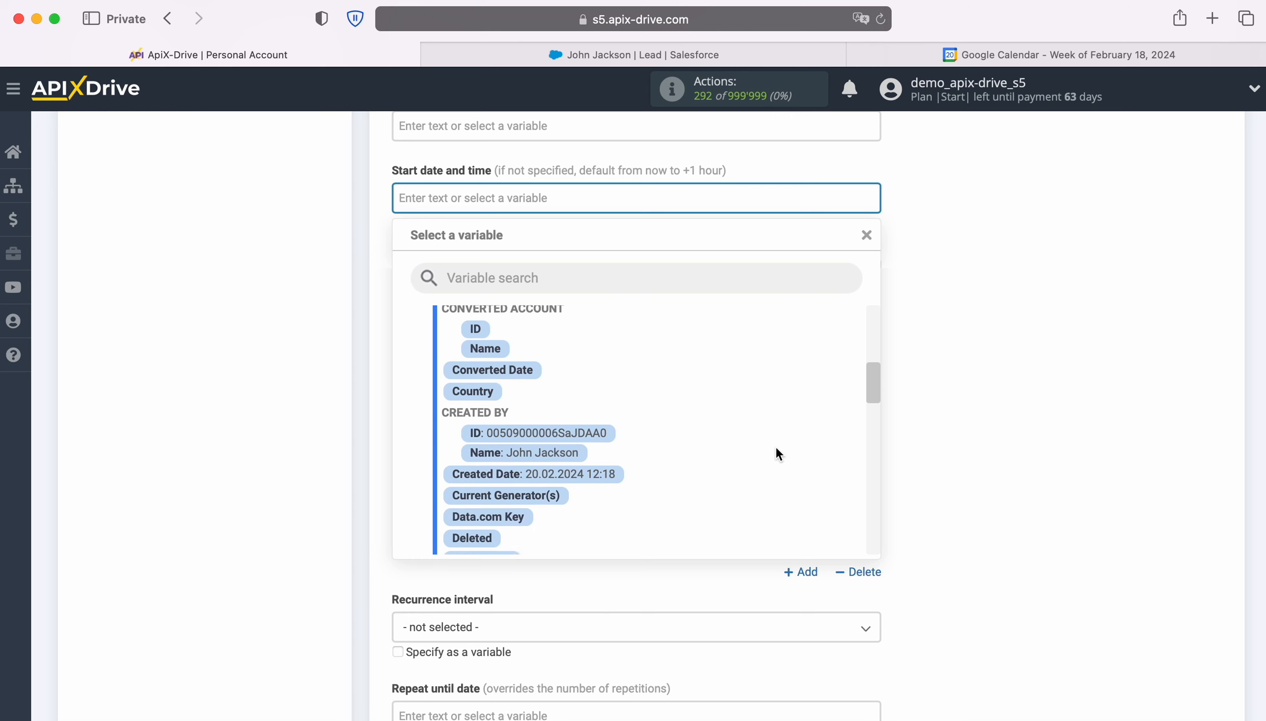
{"action": "left_click", "coordinate": [588, 441]}
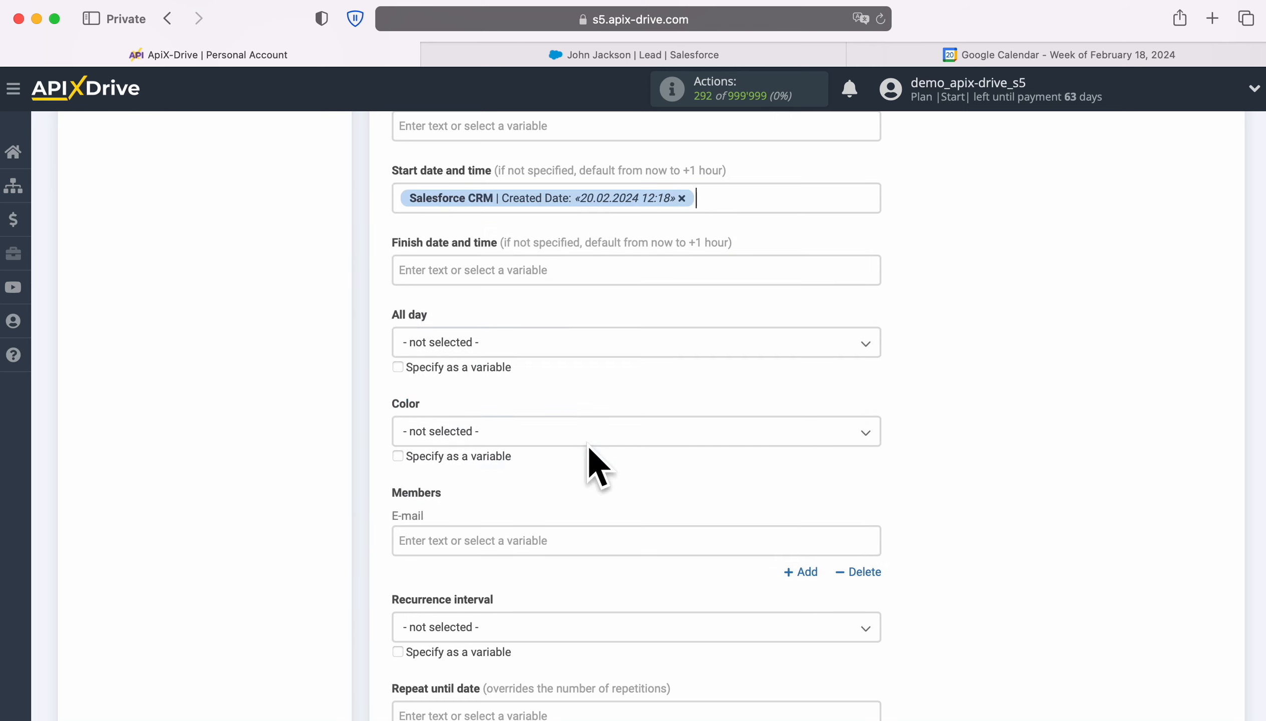
Step: Set the event's finish date and time to the system data Date variable followed by the Time variable
{"action": "left_click", "coordinate": [460, 270]}
{"action": "left_click", "coordinate": [504, 350]}
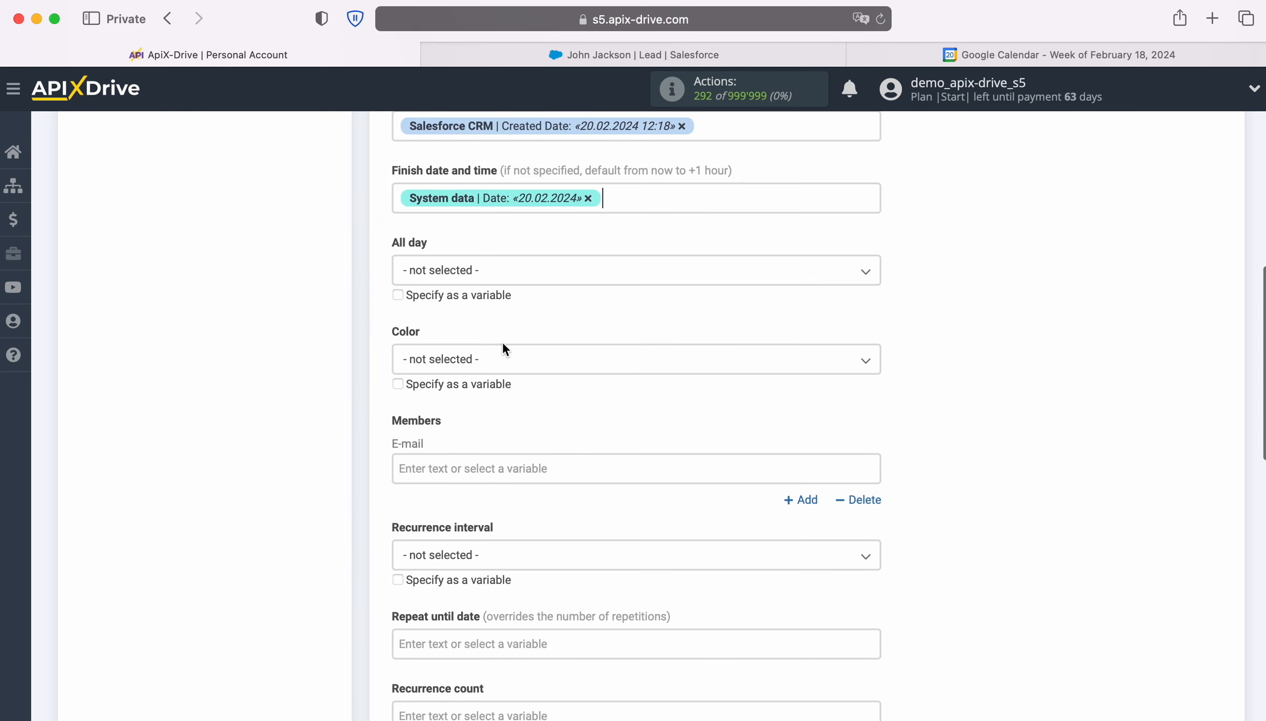
{"action": "left_click", "coordinate": [622, 203]}
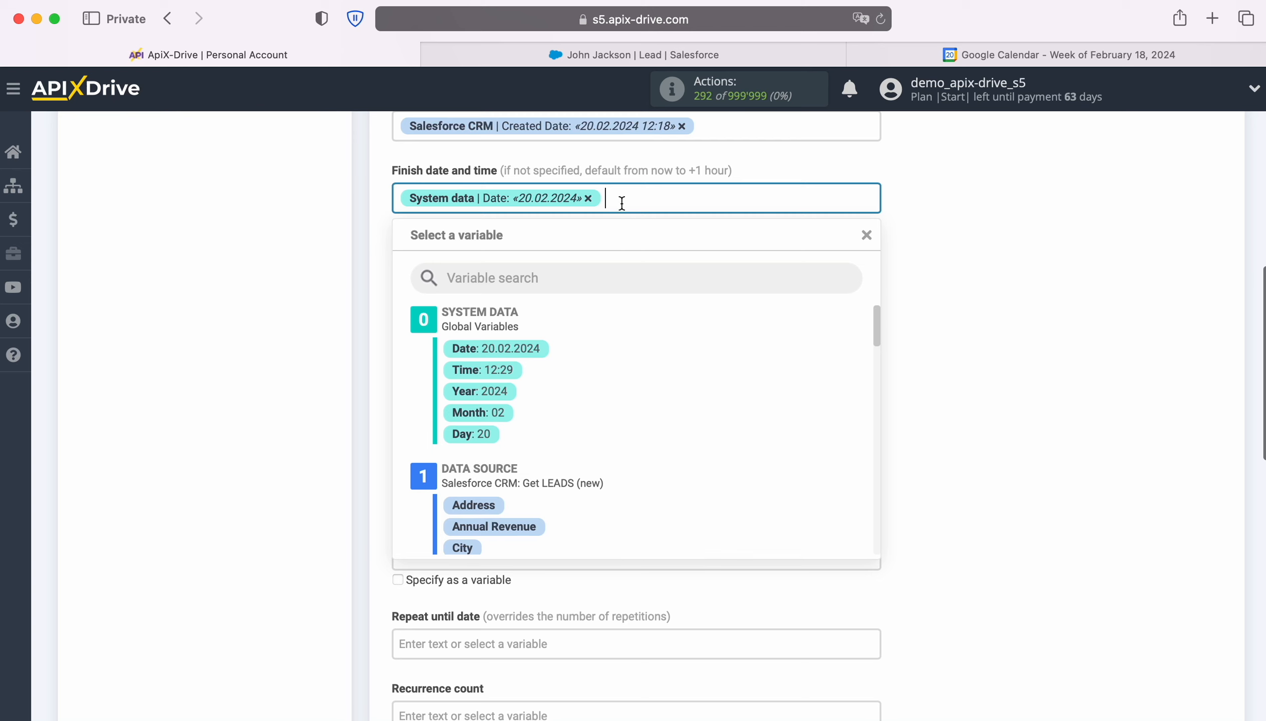
{"action": "left_click", "coordinate": [510, 367]}
Step: Save the event settings with the remaining fields unset and send the test data to Google Calendar
{"action": "scroll", "coordinate": [804, 351], "scroll_direction": "down", "scroll_amount": 2}
{"action": "scroll", "coordinate": [793, 344], "scroll_direction": "down", "scroll_amount": 10}
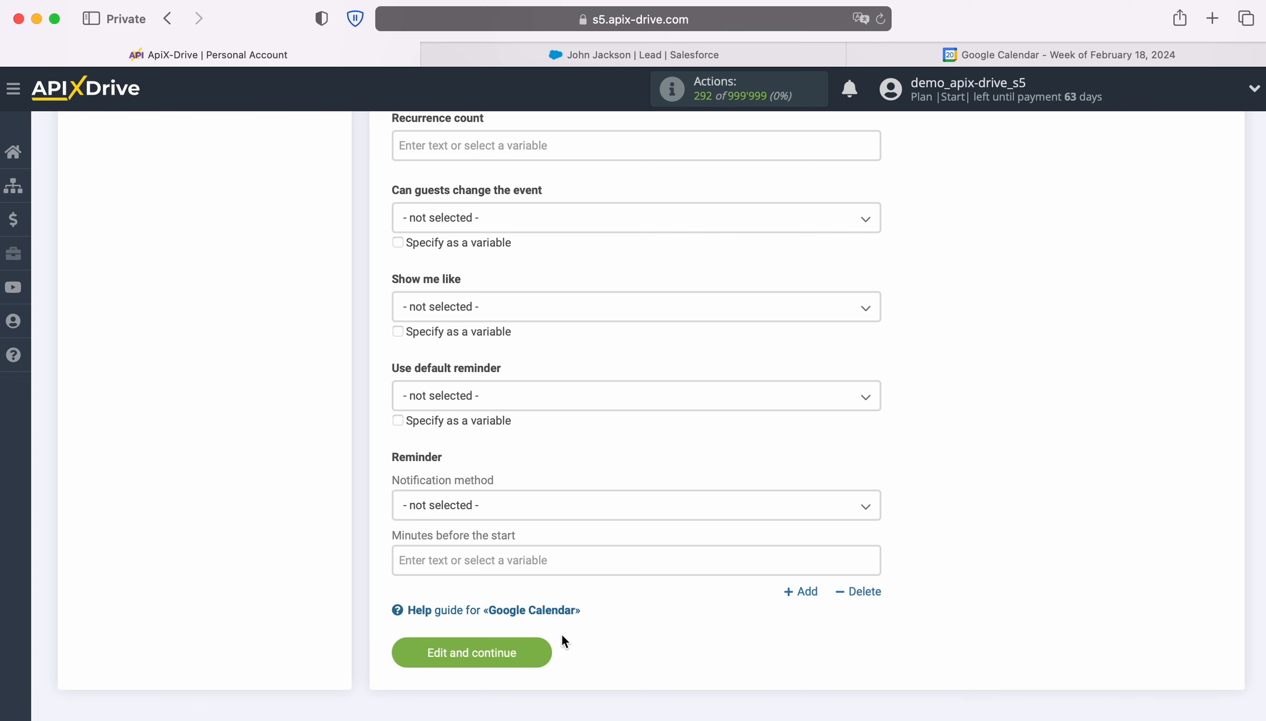
{"action": "left_click", "coordinate": [535, 650]}
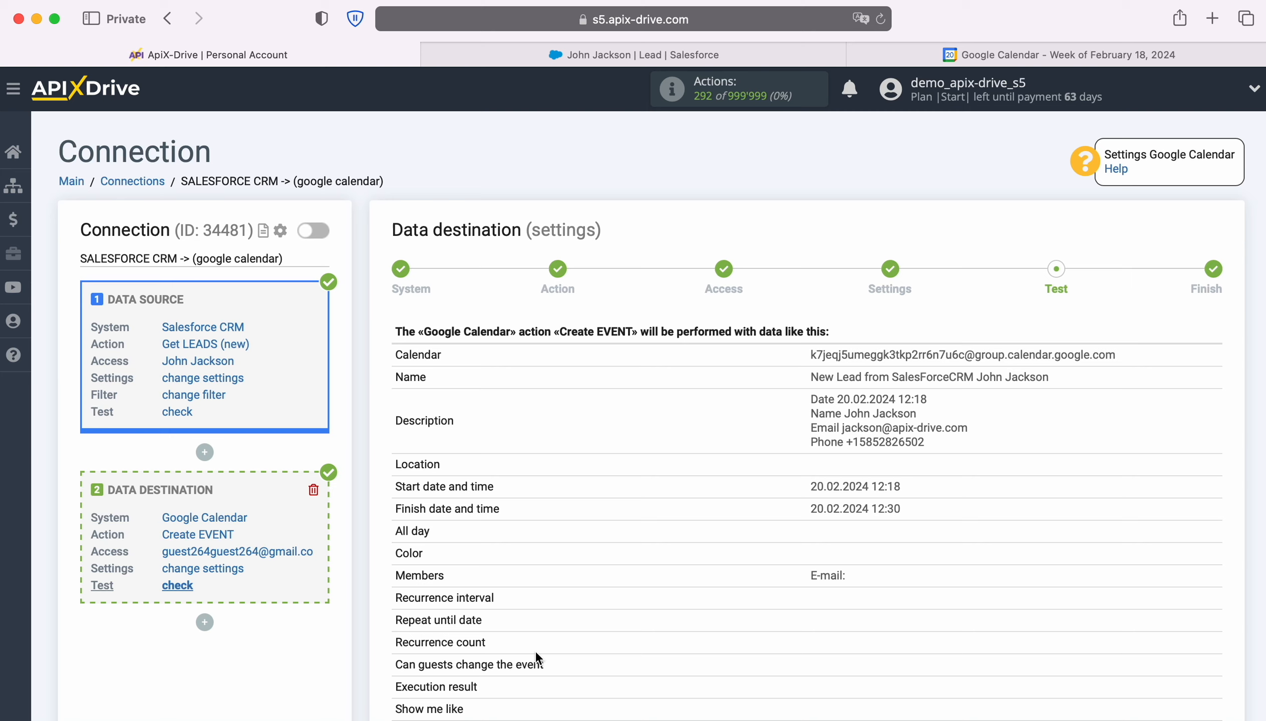
{"action": "scroll", "coordinate": [1215, 523], "scroll_direction": "down", "scroll_amount": 3}
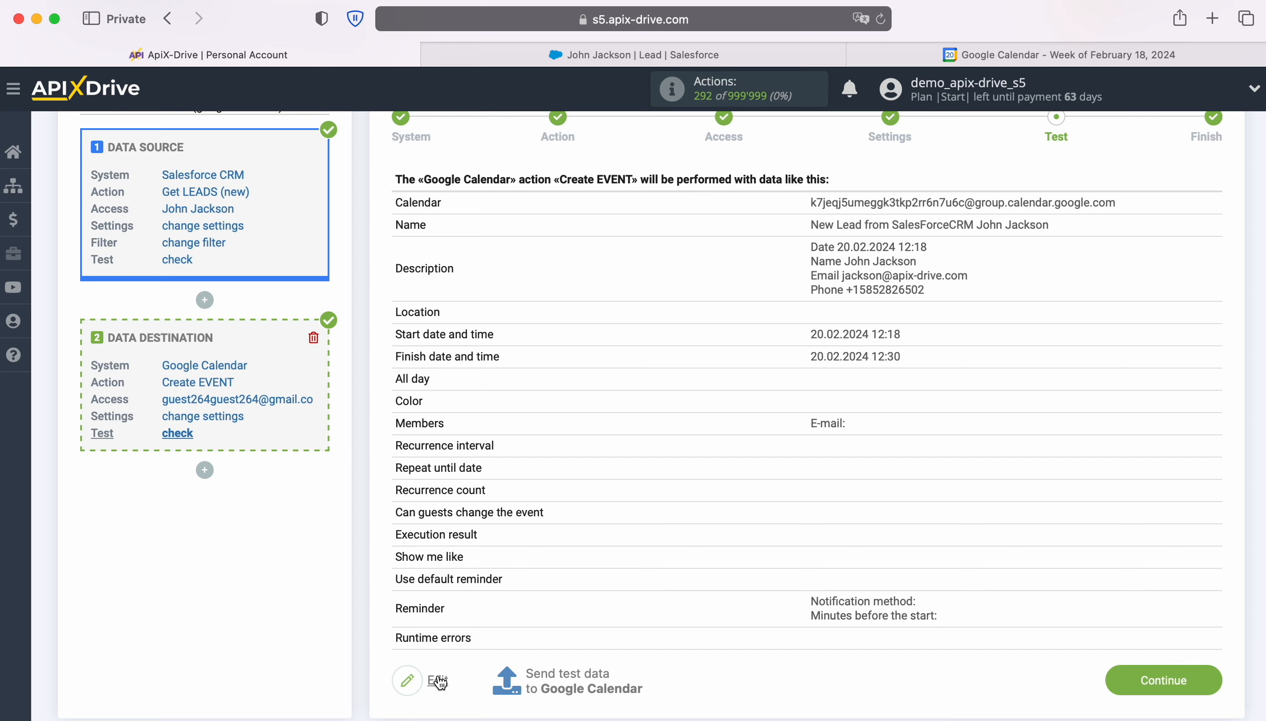
{"action": "left_click", "coordinate": [568, 673]}
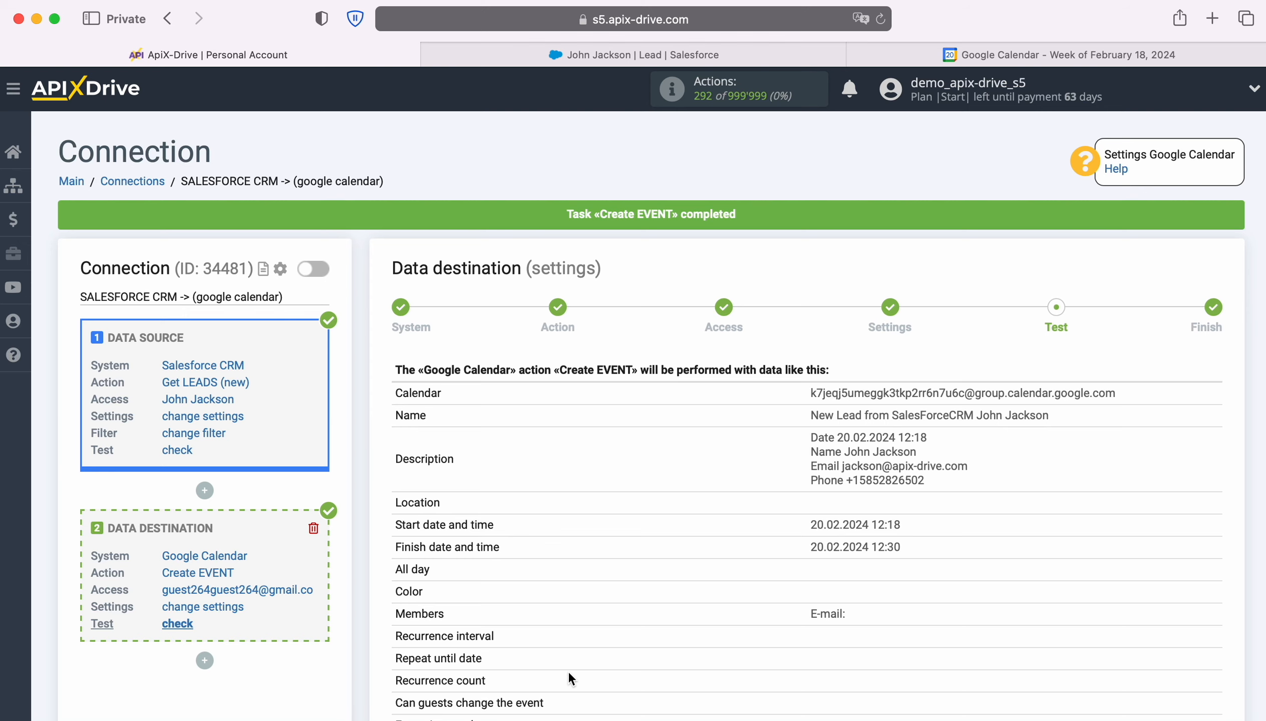
Step: Switch to Google Calendar and open the new Salesforce lead event on February 20 to check its details
{"action": "left_click", "coordinate": [955, 53]}
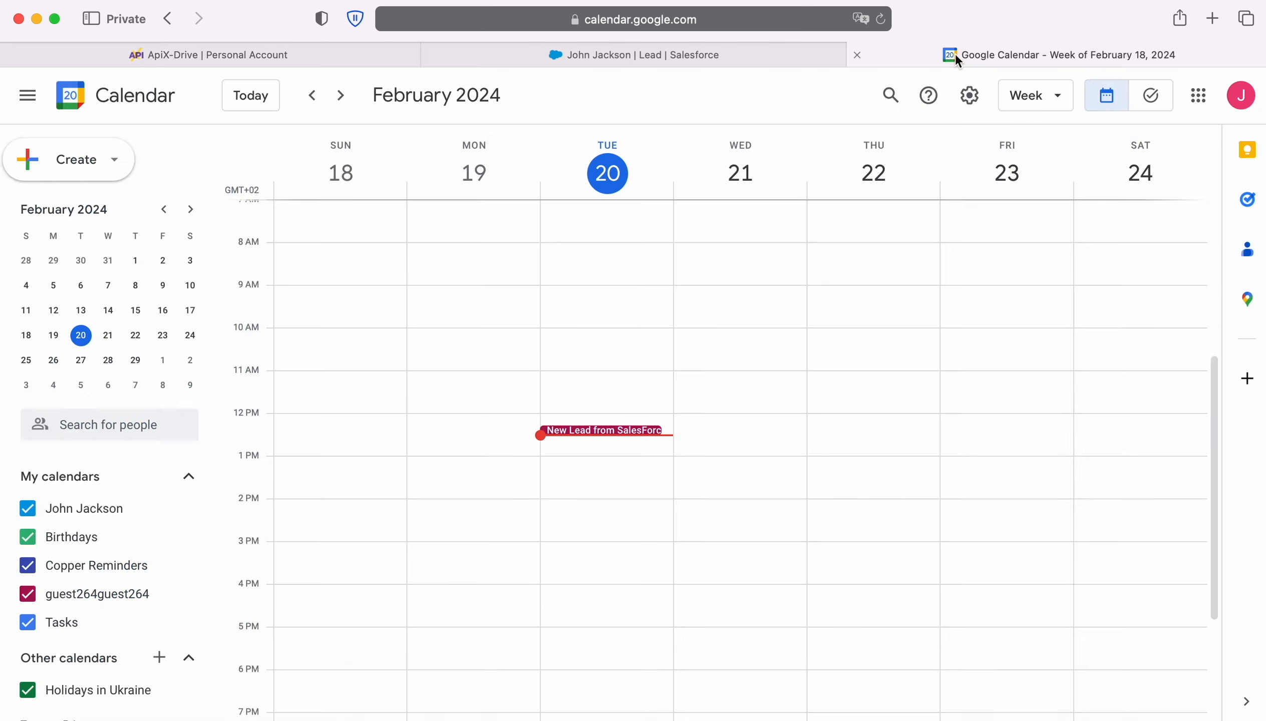
{"action": "left_click", "coordinate": [623, 432]}
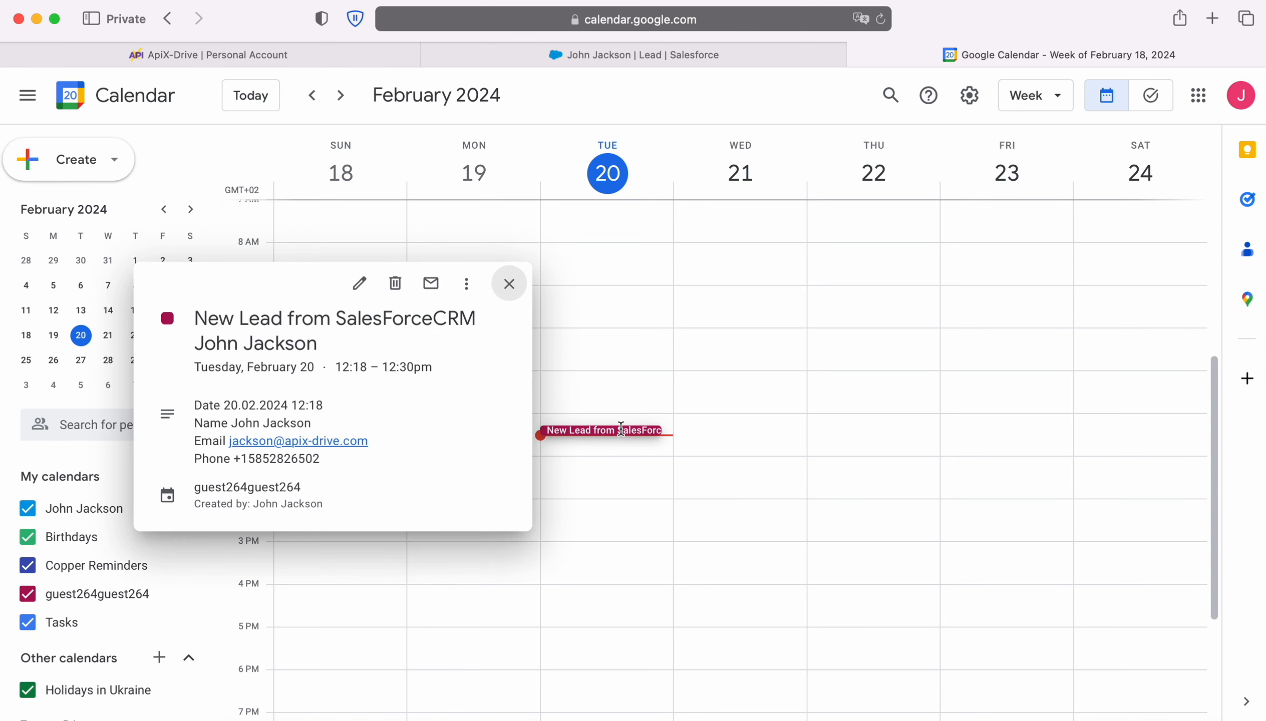
Step: Return to ApiX-Drive, finish the Google Calendar data destination setup and enable auto-update for the connection
{"action": "left_click", "coordinate": [300, 46]}
{"action": "scroll", "coordinate": [1191, 468], "scroll_direction": "down", "scroll_amount": 5}
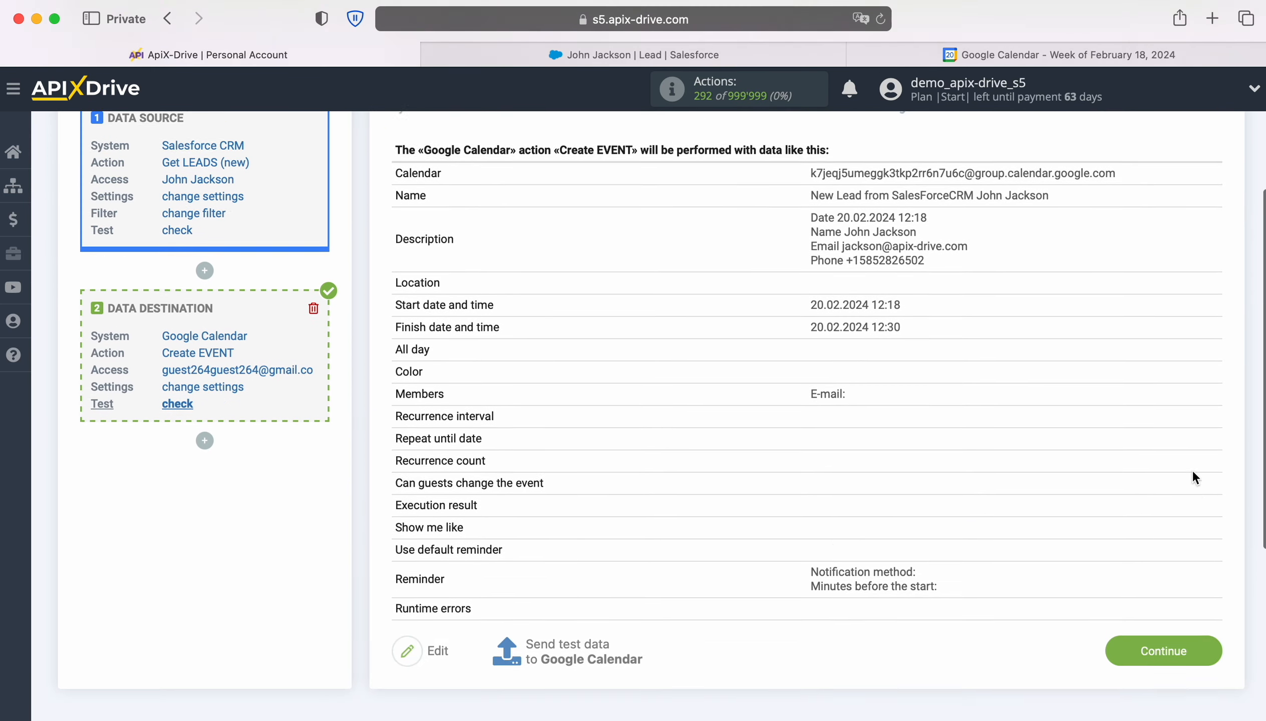
{"action": "left_click", "coordinate": [1212, 610]}
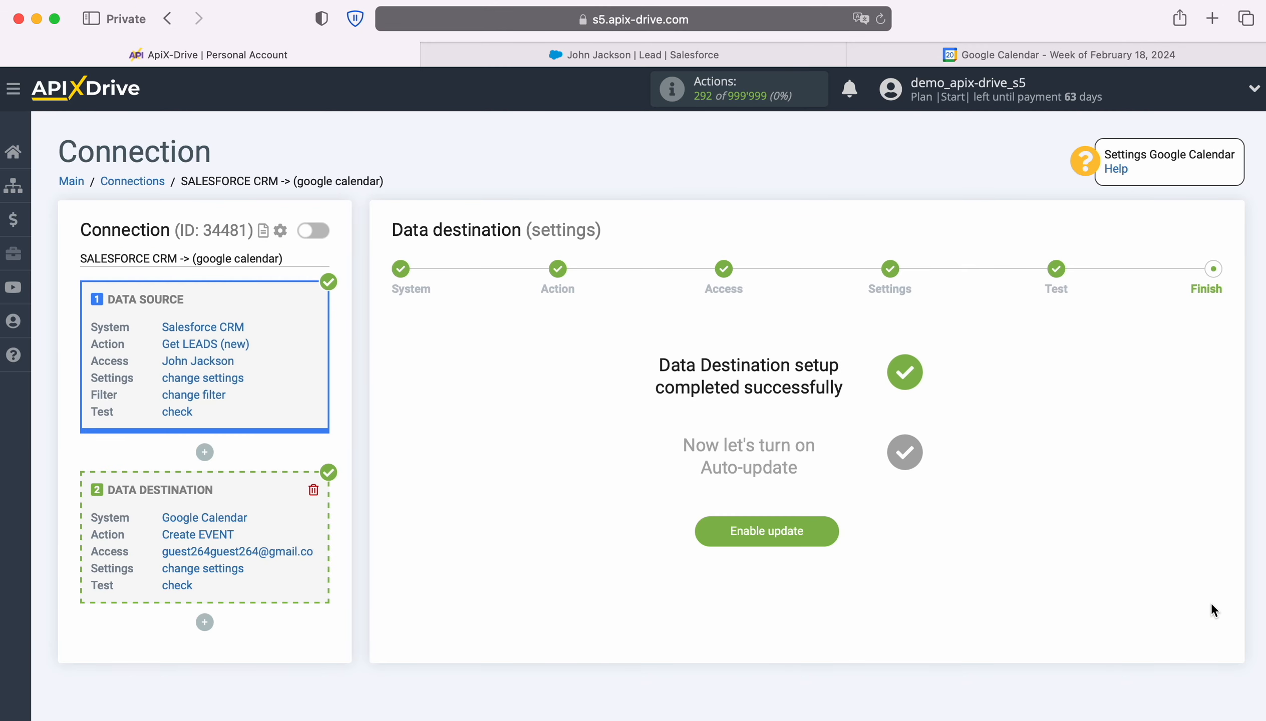
{"action": "left_click", "coordinate": [835, 533]}
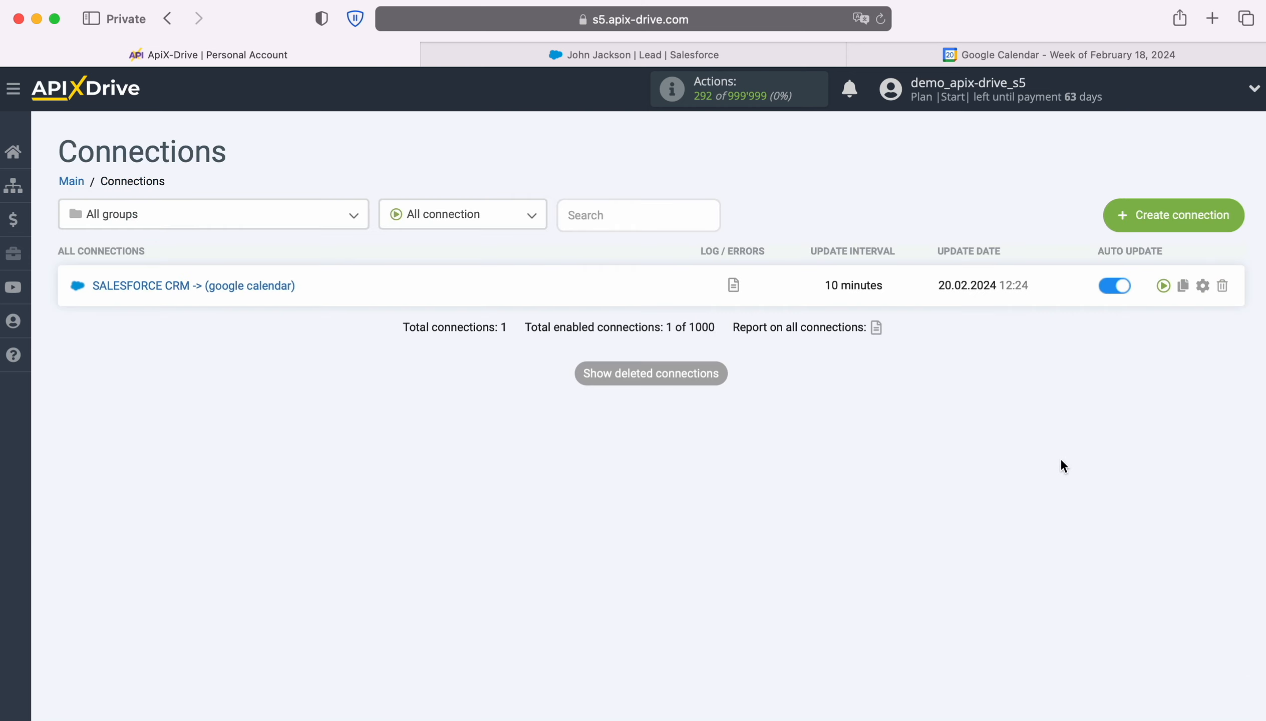
Step: Set the Salesforce CRM to Google Calendar connection's update interval to 5 minutes and save its setup
{"action": "left_click", "coordinate": [1202, 286]}
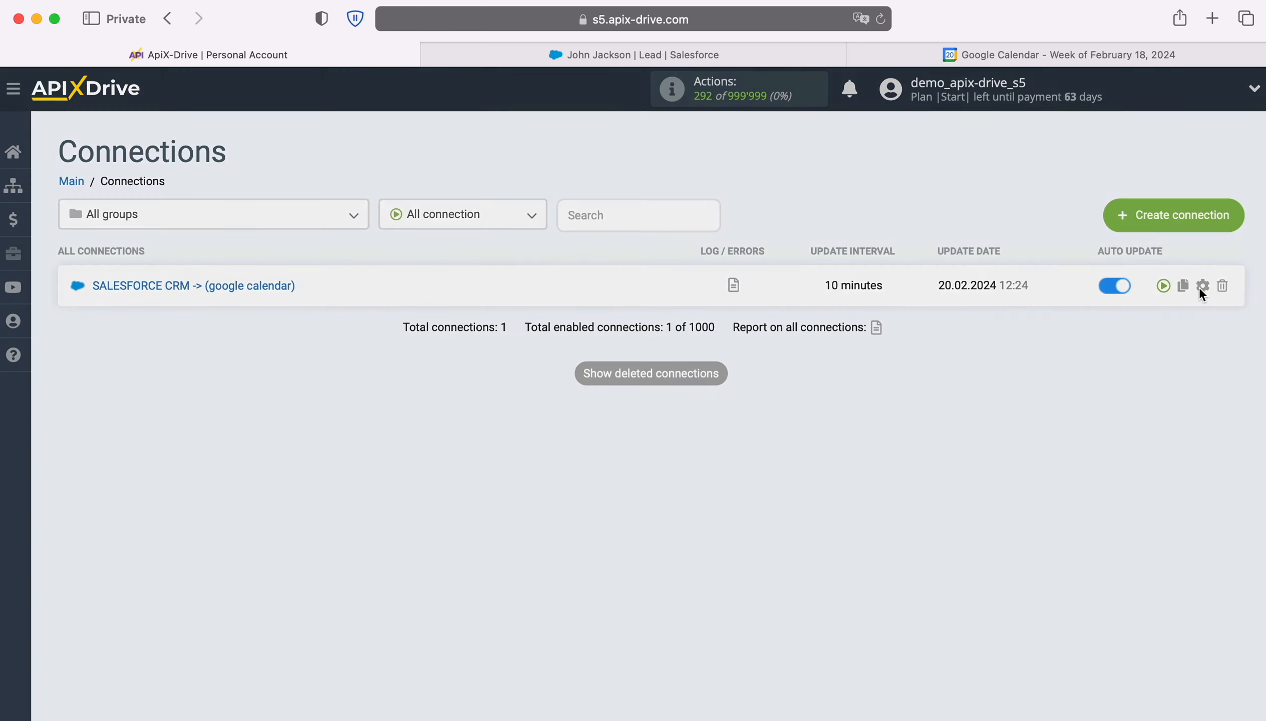
{"action": "left_click", "coordinate": [753, 400]}
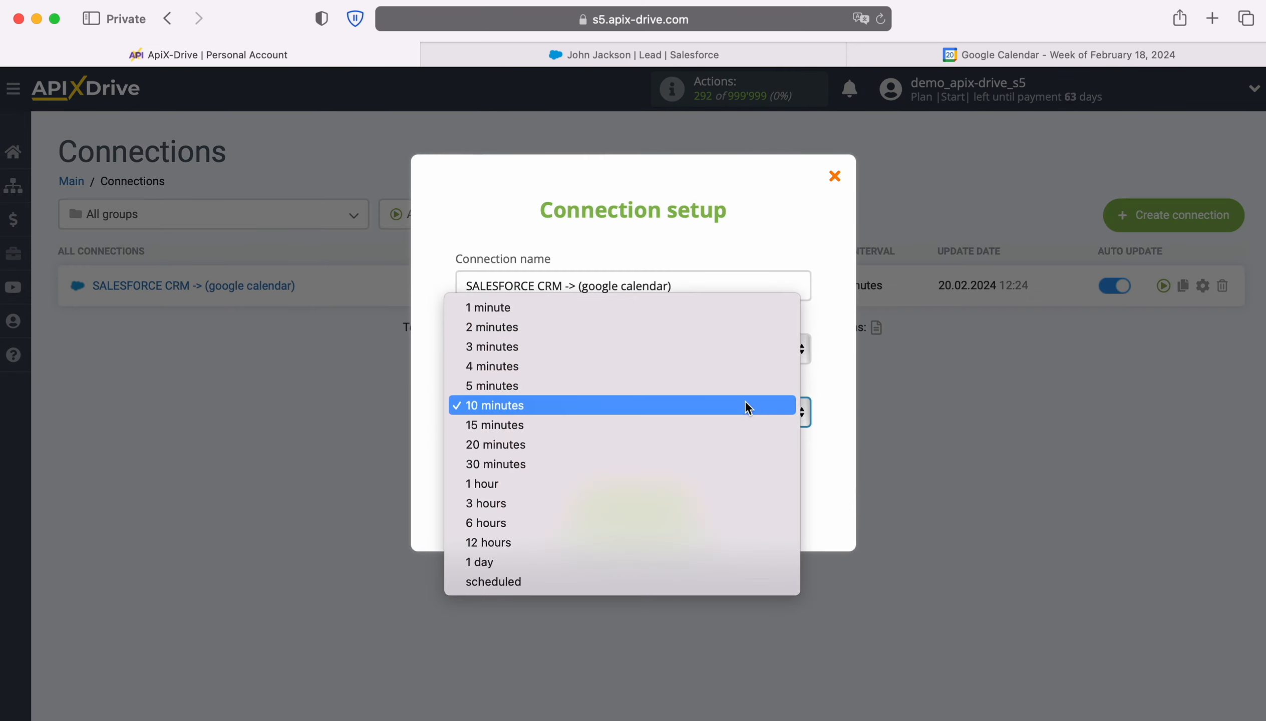
{"action": "left_click", "coordinate": [713, 377]}
{"action": "left_click", "coordinate": [693, 516]}
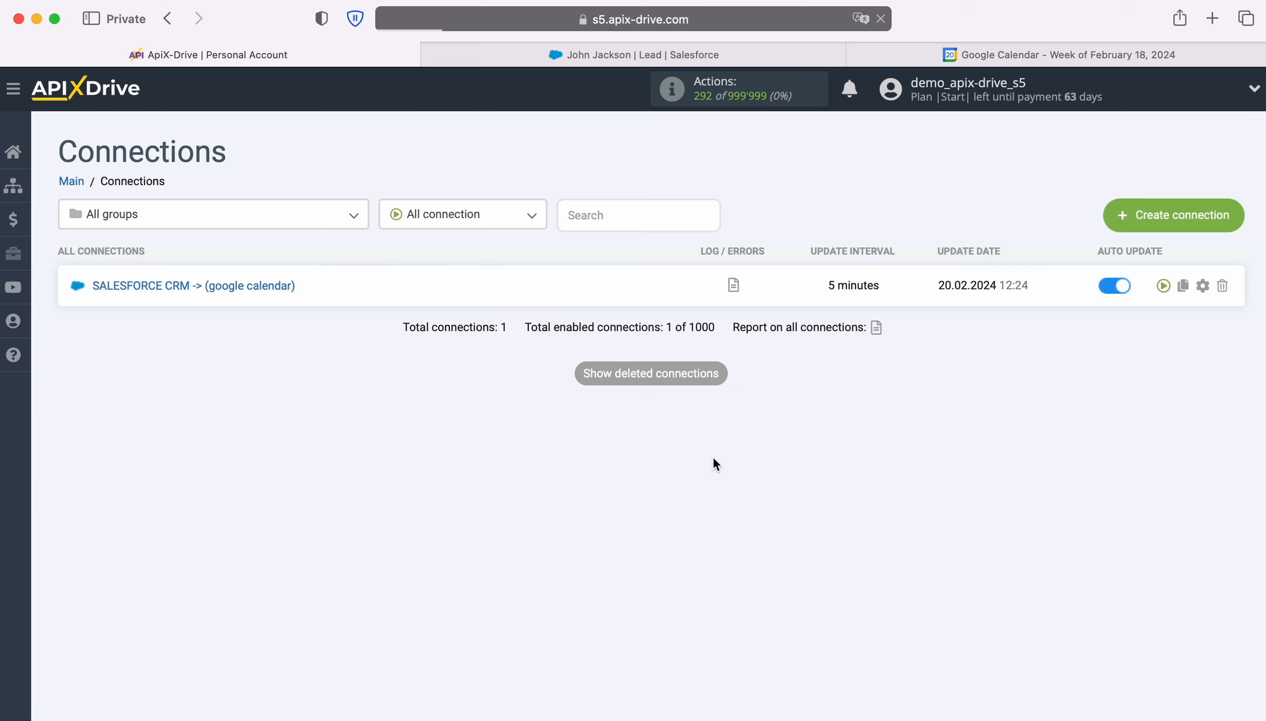